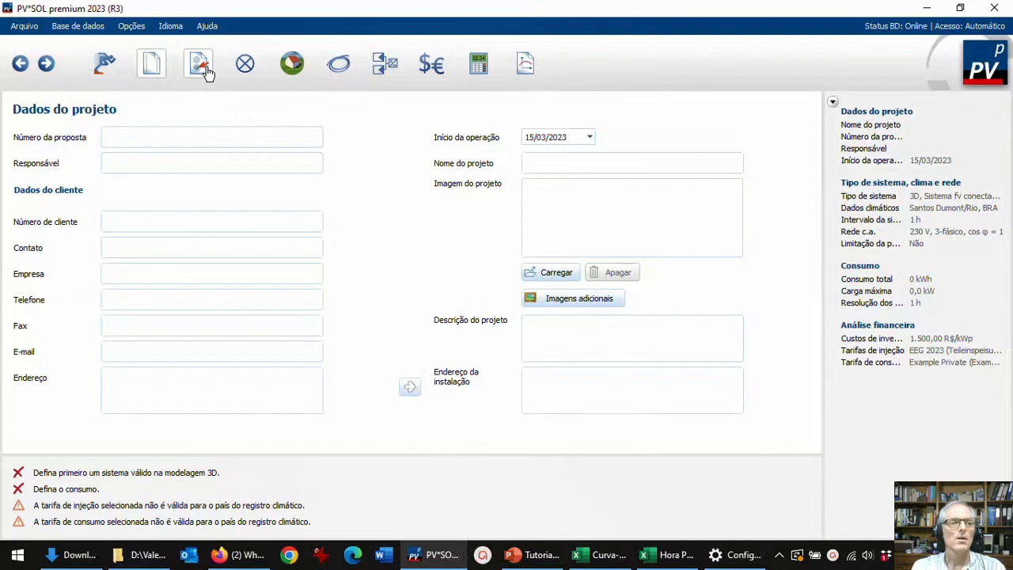
Set the project's system type to "3D, Sistema fv conectado à rede com consumo".
left_click(199, 65)
left_click(245, 154)
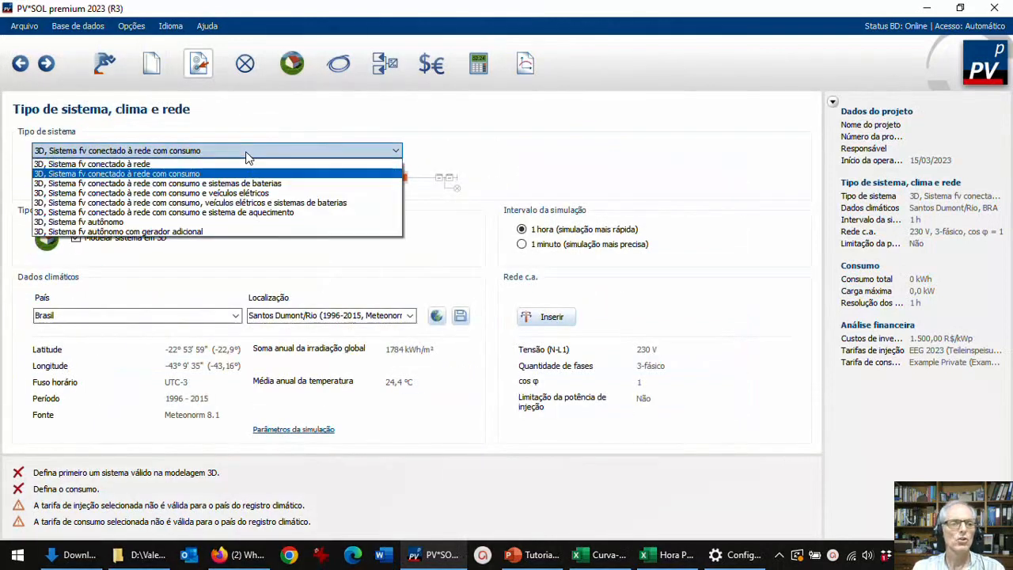
left_click(181, 179)
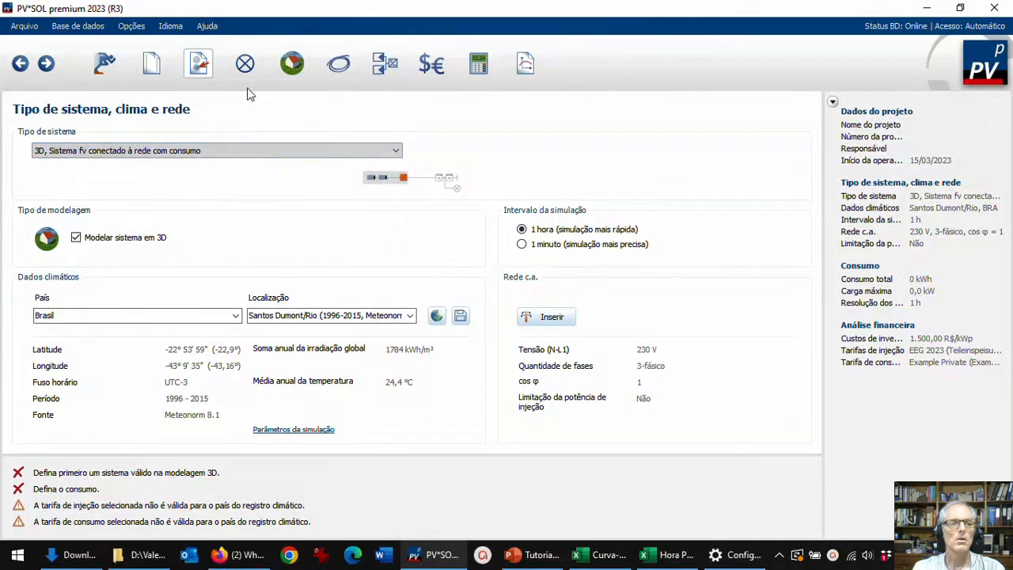
Start a new consumption load curve from measured values and name it Exemplo.
left_click(245, 69)
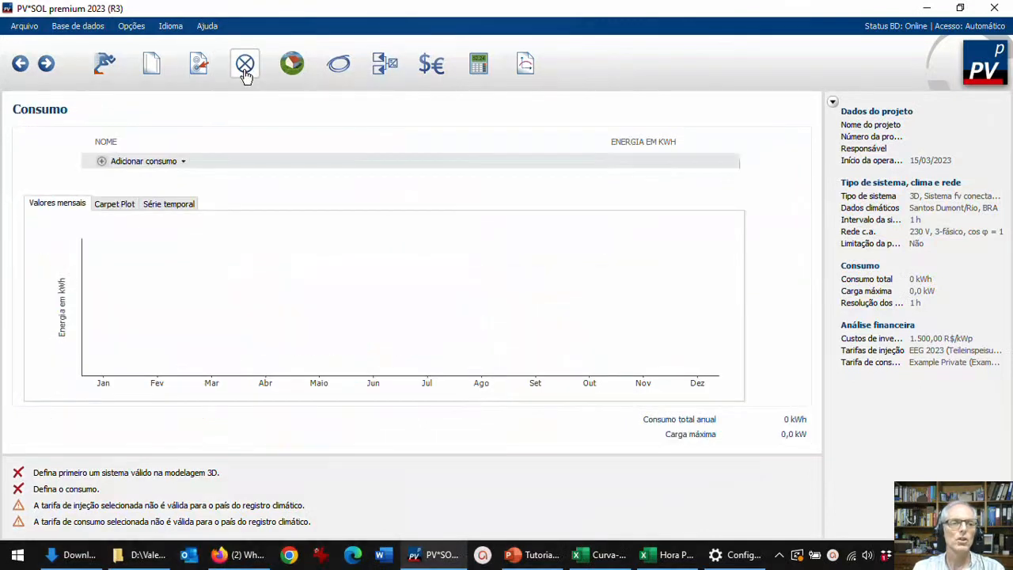
left_click(183, 162)
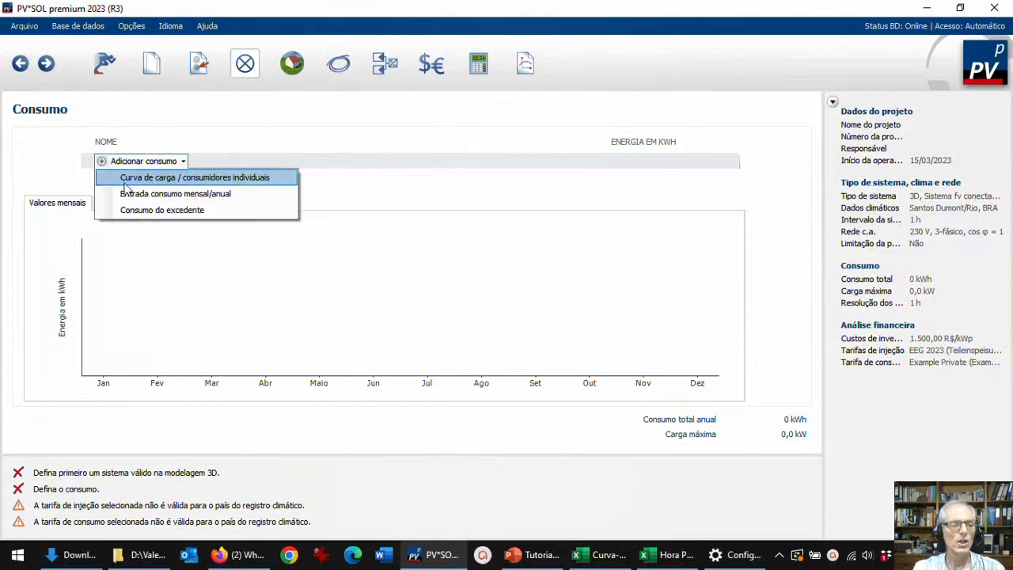
left_click(173, 180)
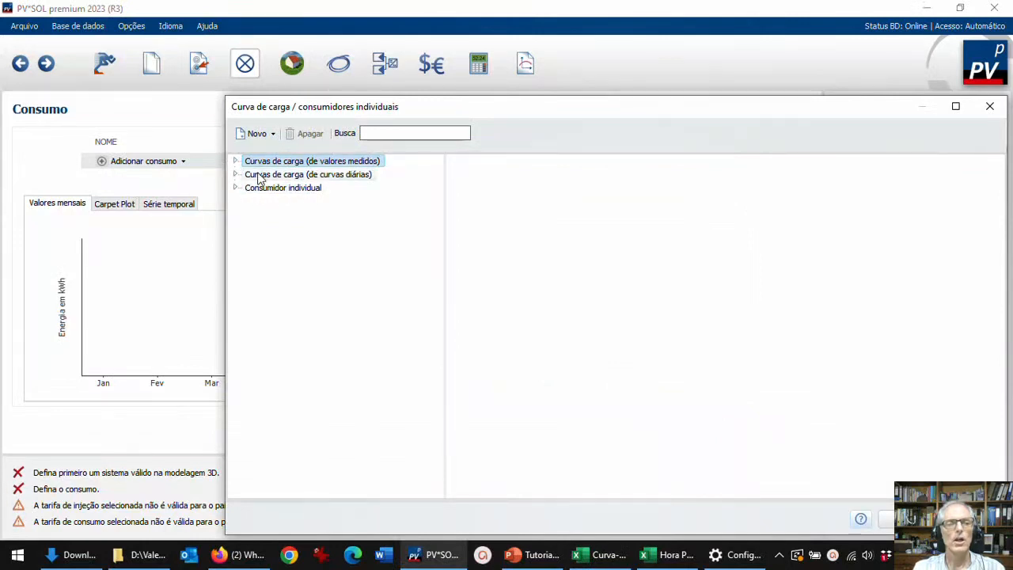
left_click(273, 134)
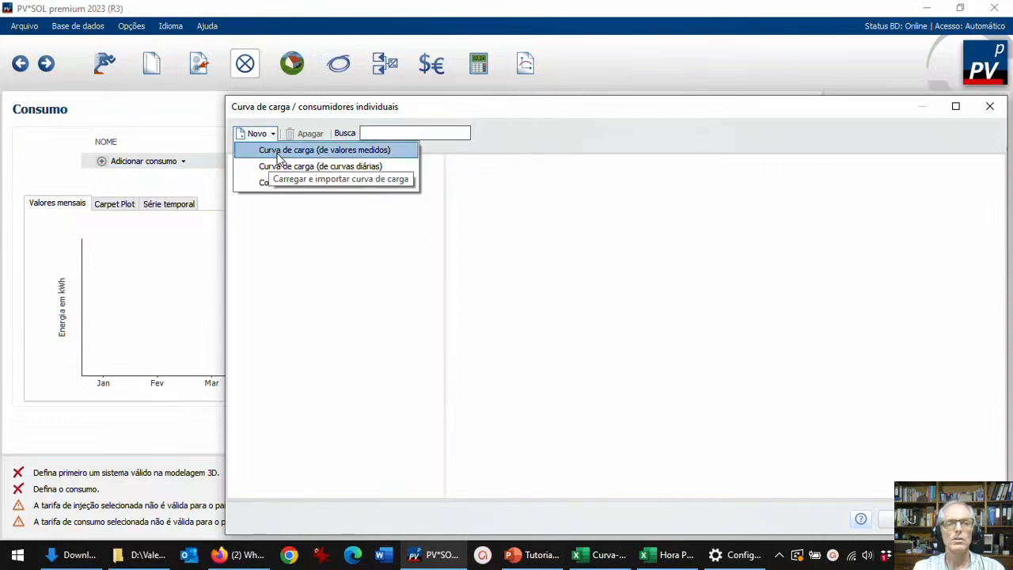
left_click(278, 154)
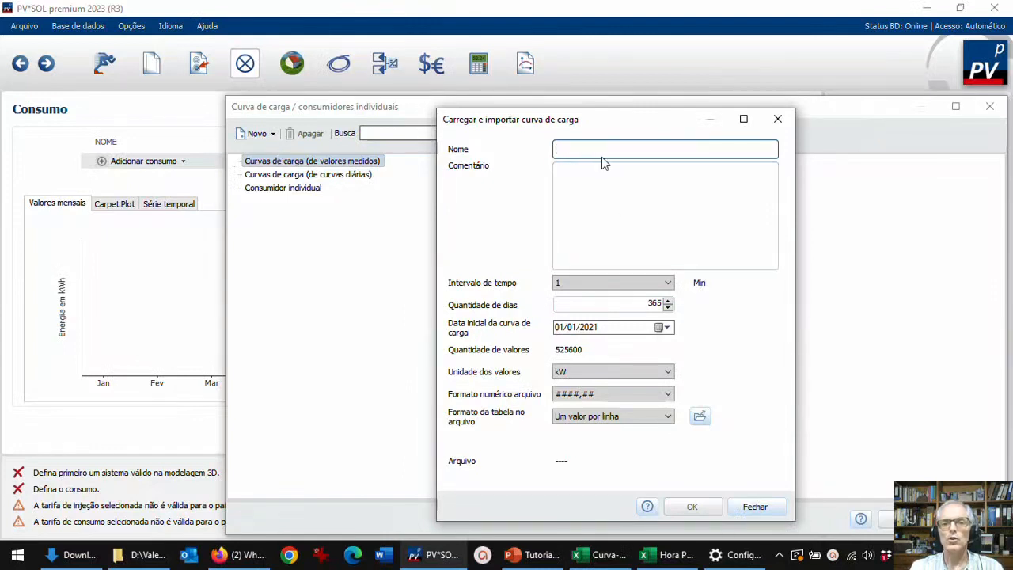
type("Exemplo")
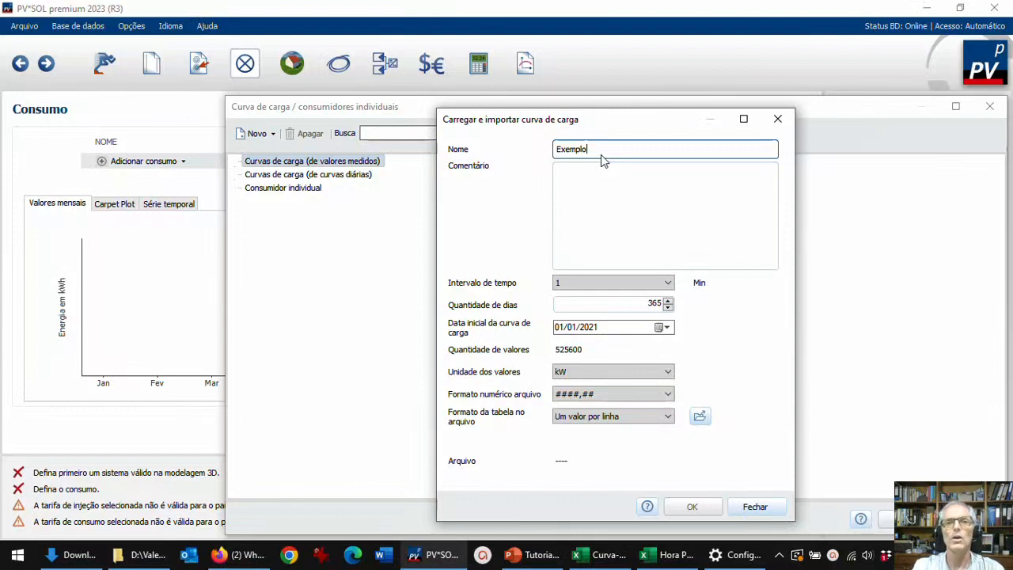
Set the load curve's time interval to 5 minutes.
left_click(669, 283)
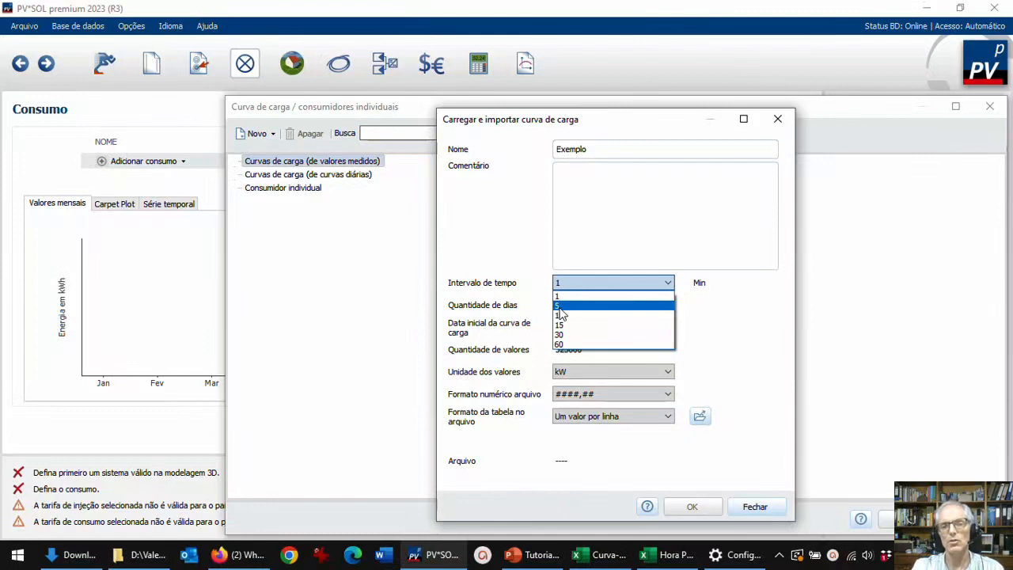
left_click(558, 308)
left_click(663, 285)
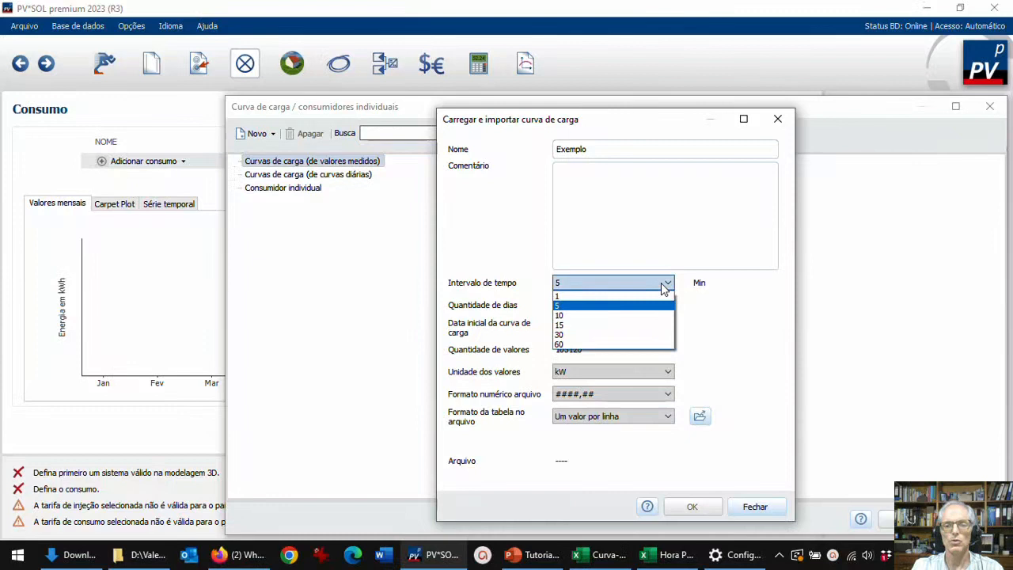
left_click(562, 306)
Set the load curve to cover 7 days with the start date 01/10/2020.
left_click_drag(558, 305, 769, 304)
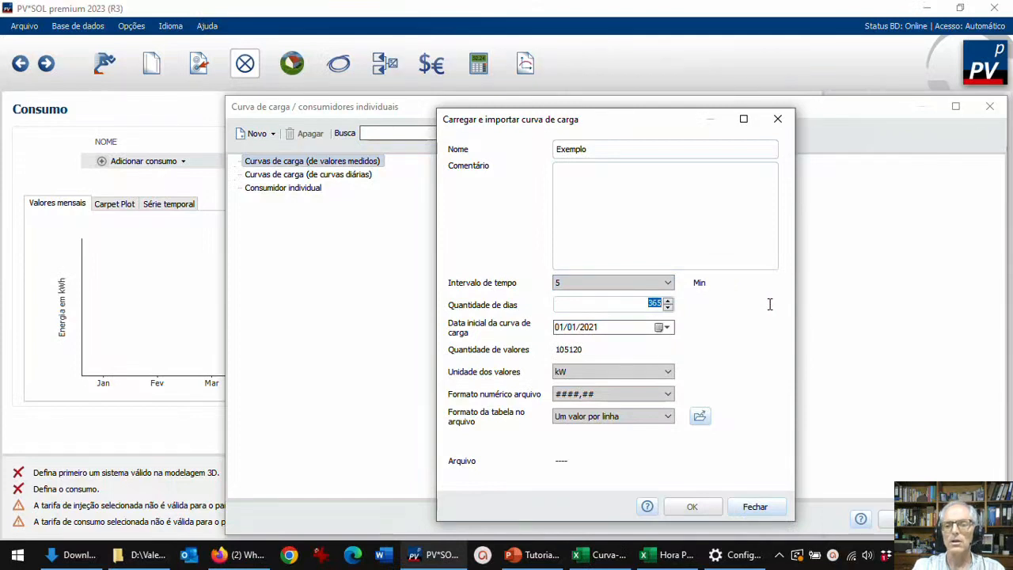
type("7")
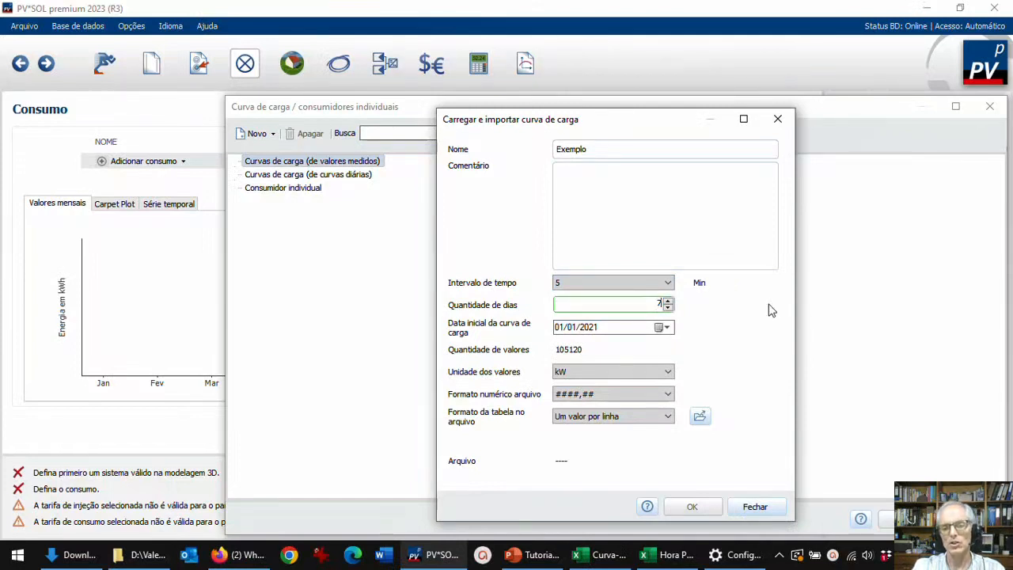
key("Tab")
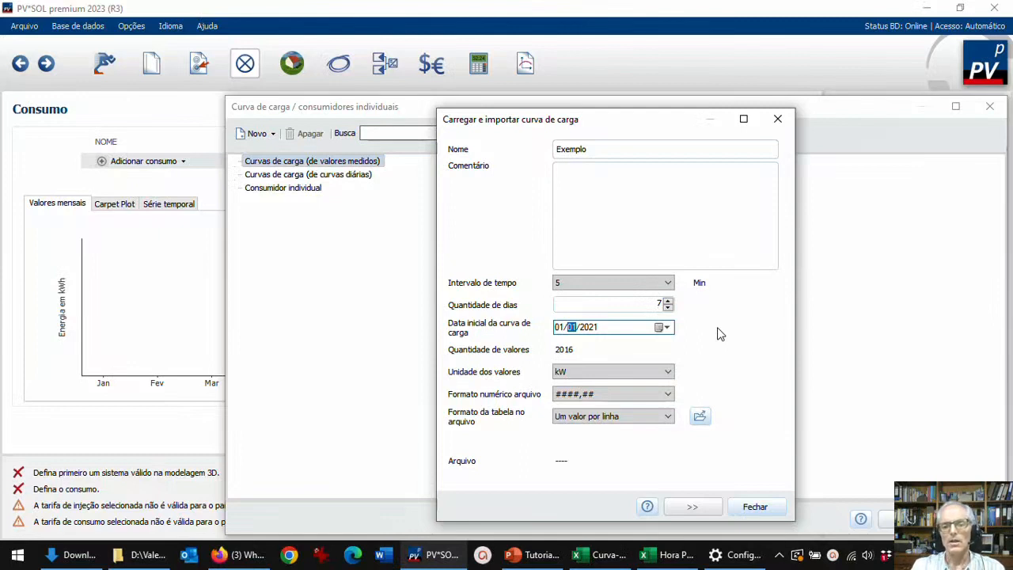
type("10")
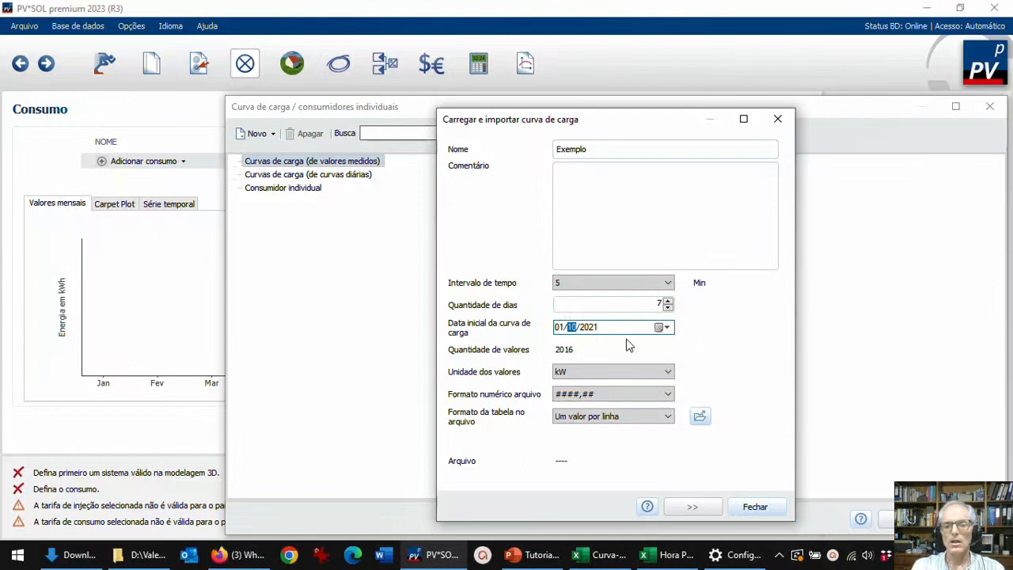
left_click(603, 326)
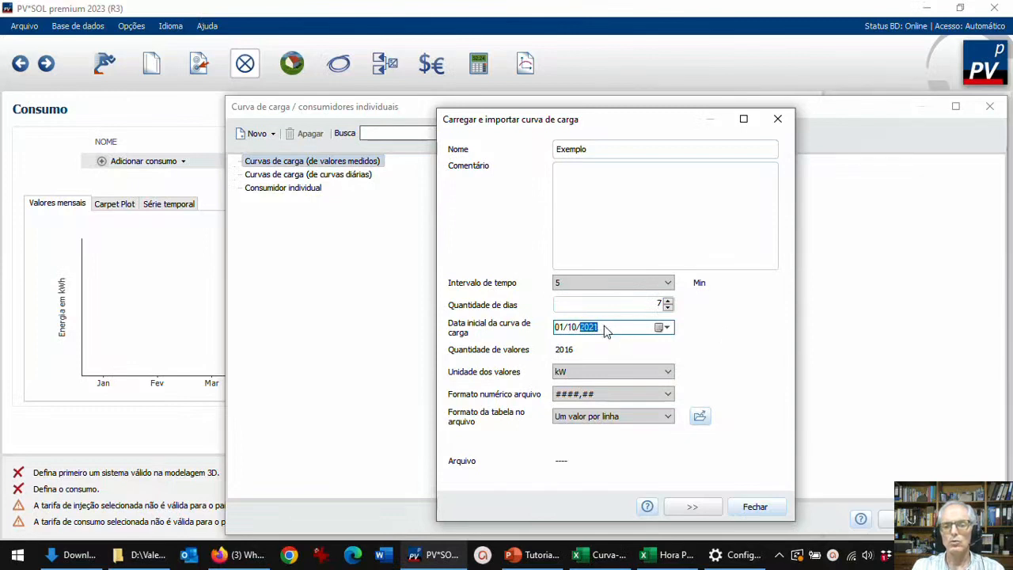
type("2020")
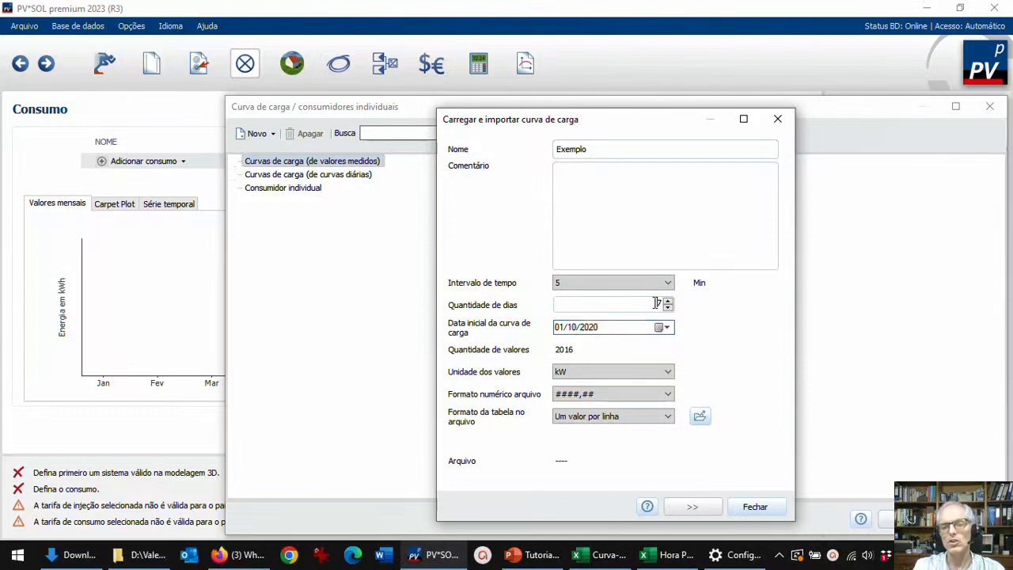
left_click(585, 283)
left_click(585, 283)
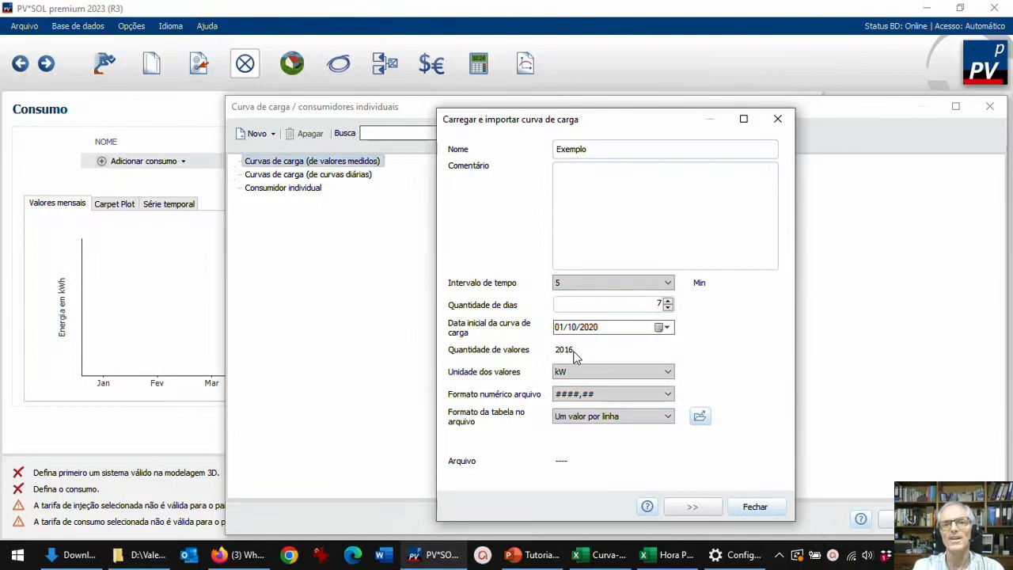
Set the unit of the load curve values to W.
left_click(666, 373)
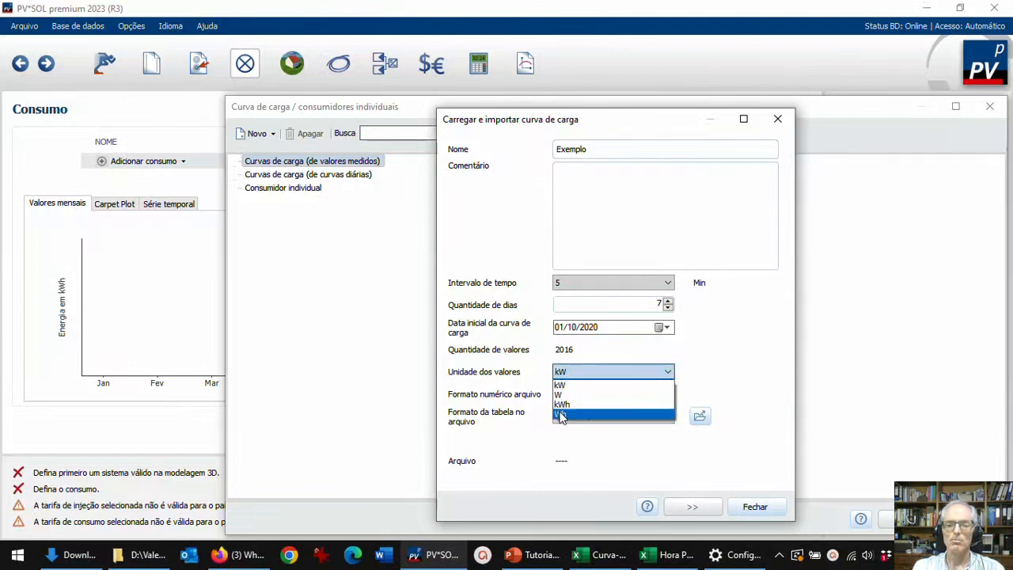
left_click(567, 396)
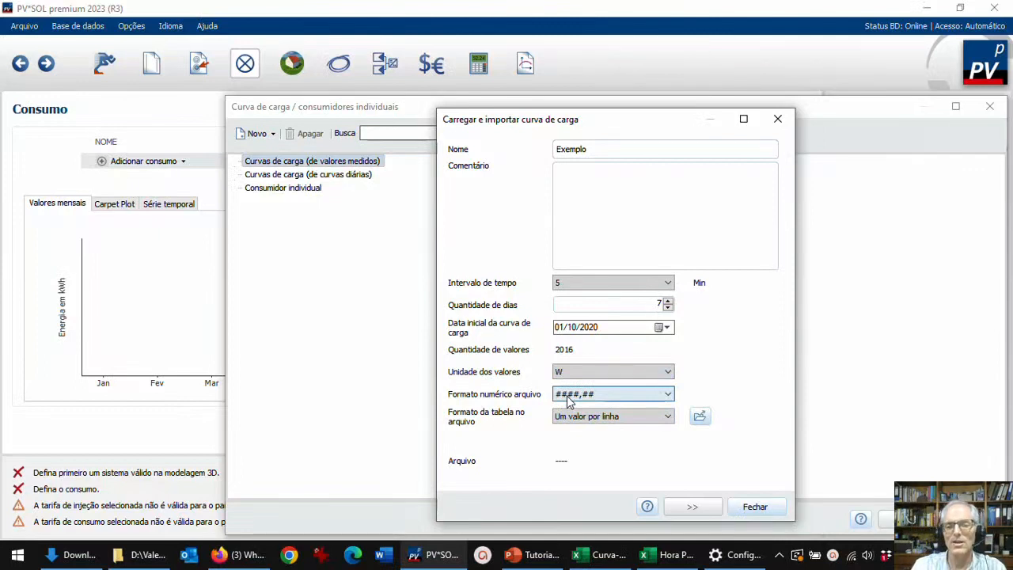
left_click(611, 377)
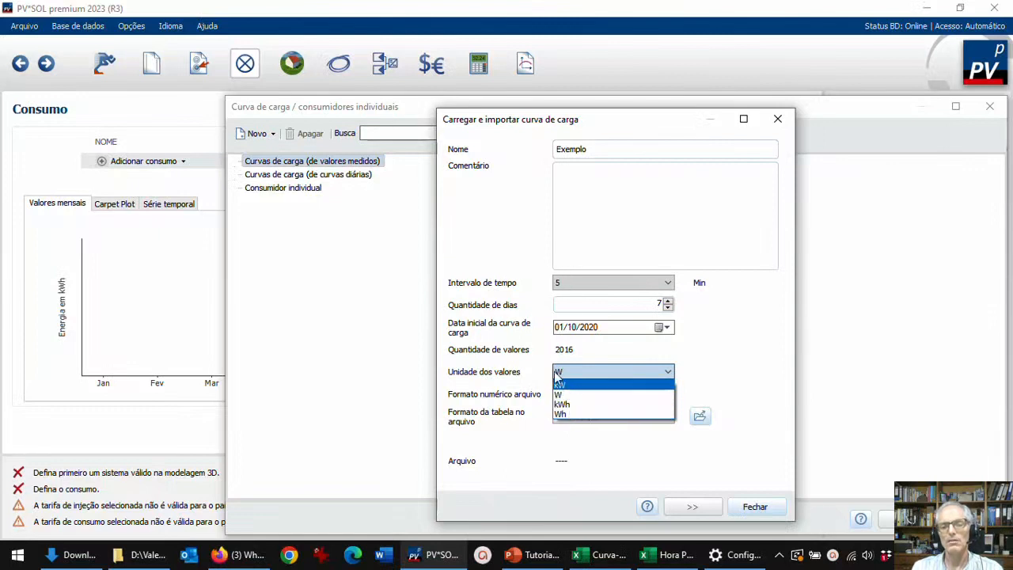
left_click(605, 394)
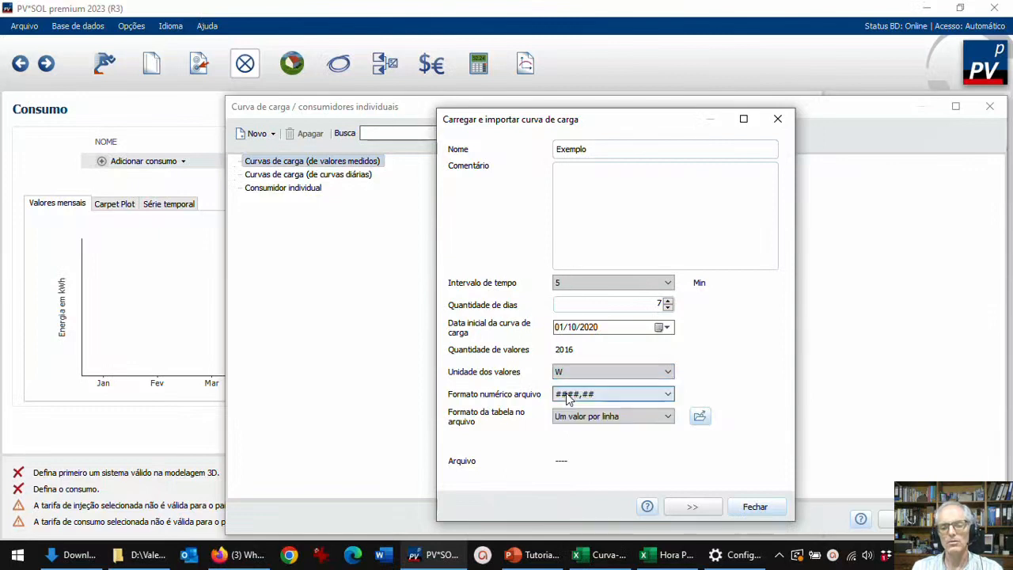
Set the file's number format to ####,## and its table format to one value per line (Um valor por linha).
left_click(615, 395)
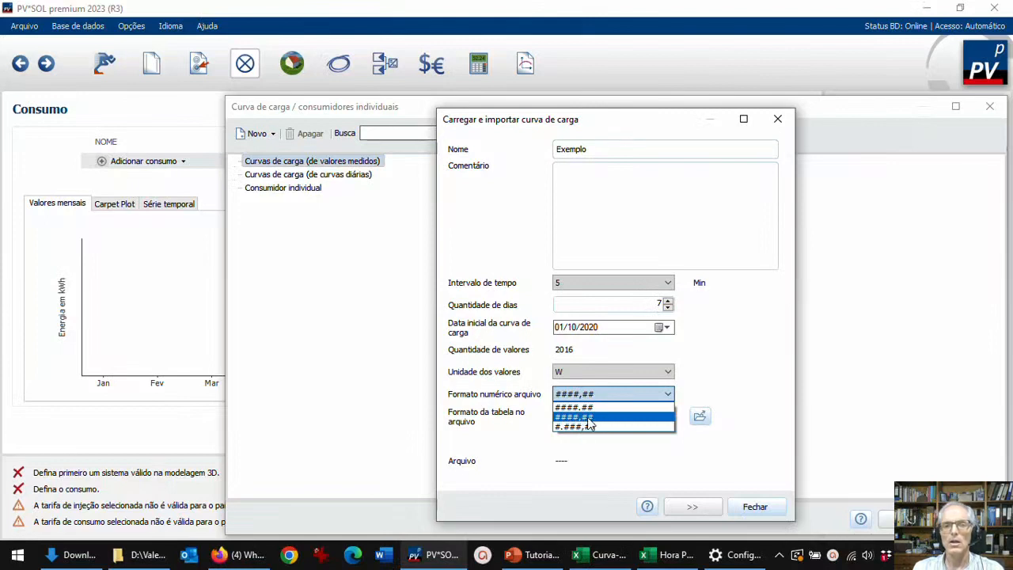
left_click(589, 423)
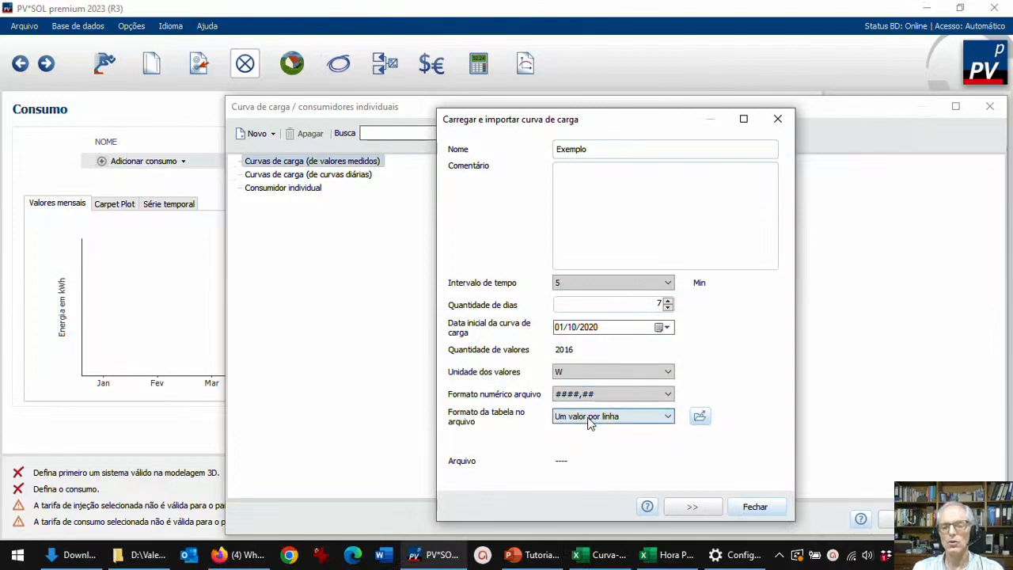
left_click(668, 420)
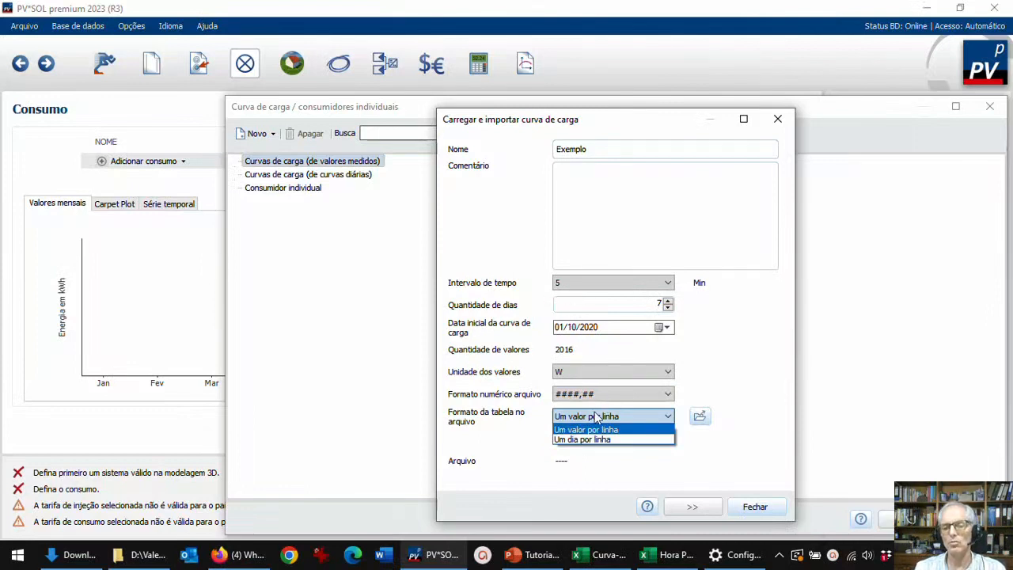
left_click(610, 430)
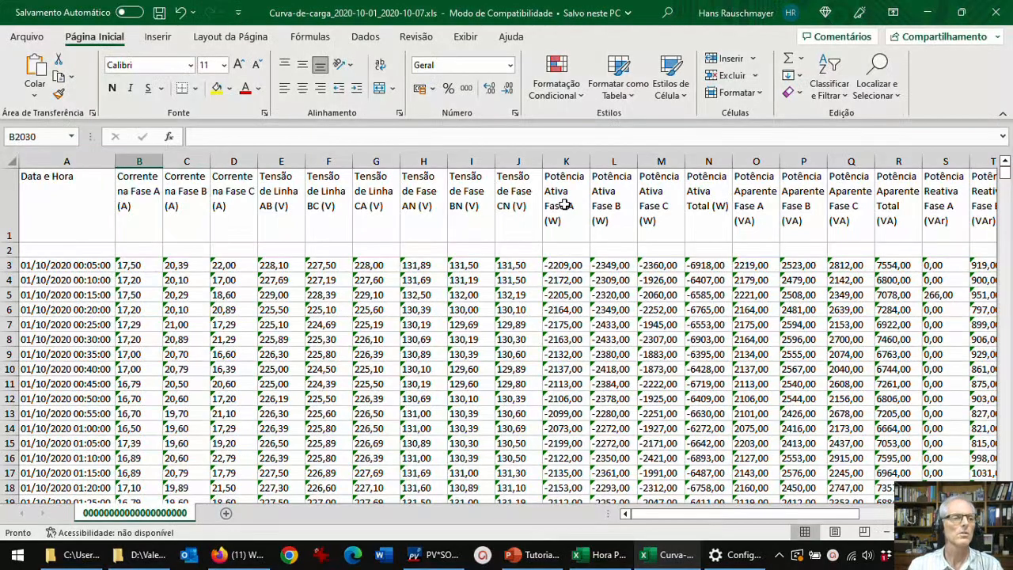
Delete columns B to M, between Data e Hora and Potência Ativa Total (W), from the load data sheet.
left_click(71, 161)
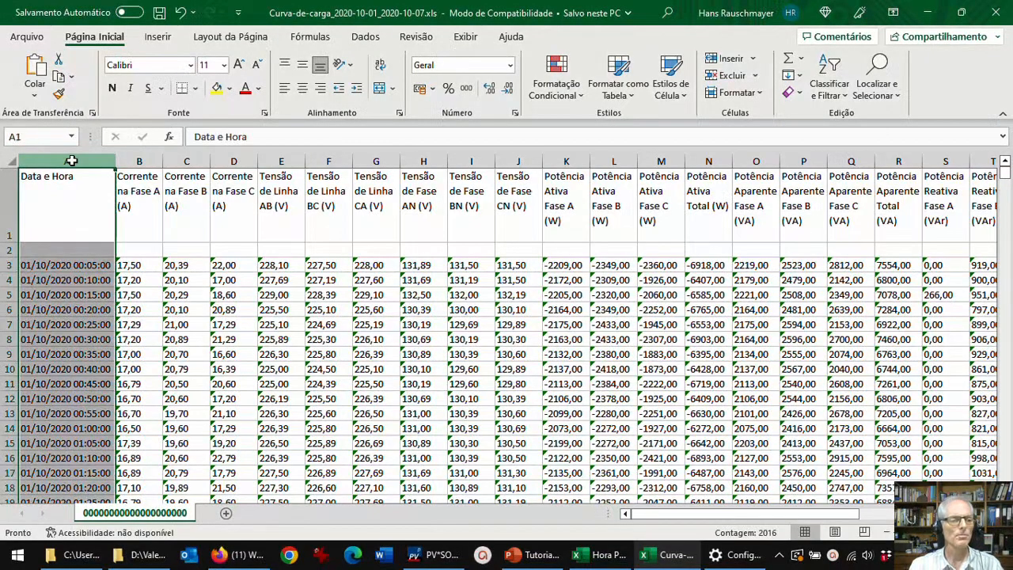
left_click(124, 161)
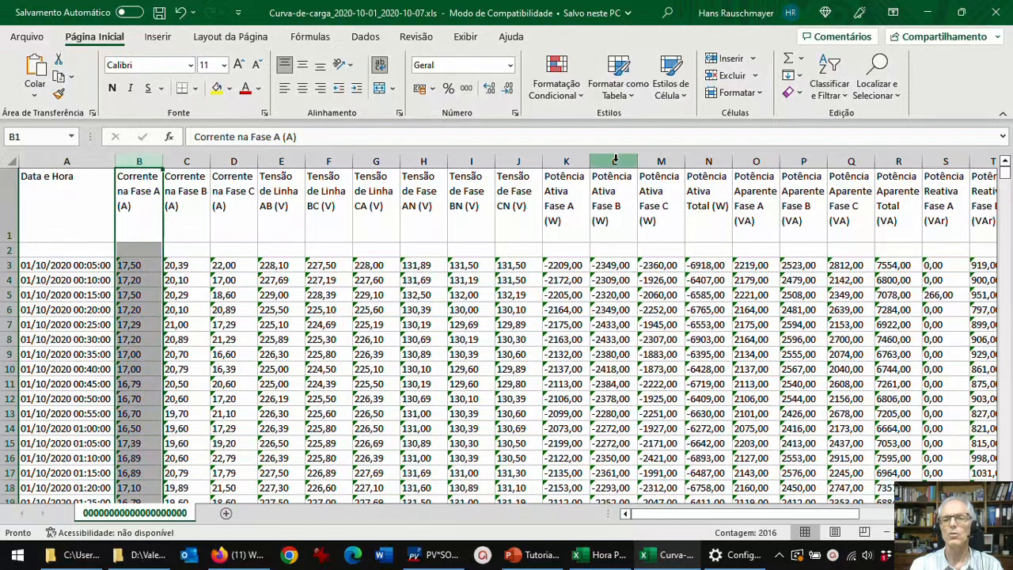
left_click(700, 161)
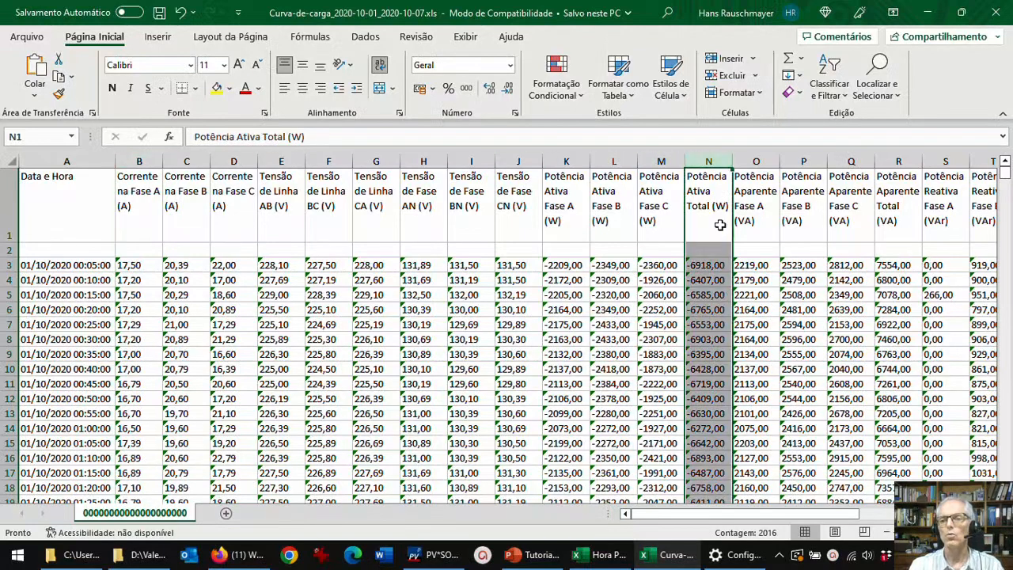
left_click_drag(656, 161, 141, 161)
right_click(142, 159)
left_click(219, 331)
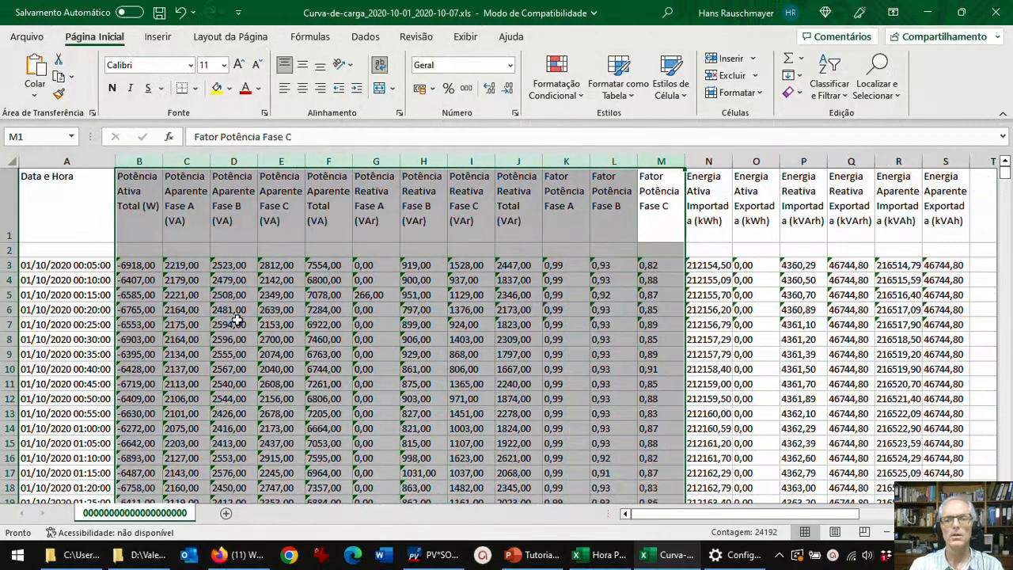
Delete all columns after Potência Ativa Total (W) and save the workbook as Exemplo.xls.
left_click(642, 230)
left_click_drag(195, 161, 942, 154)
right_click(943, 161)
left_click(28, 36)
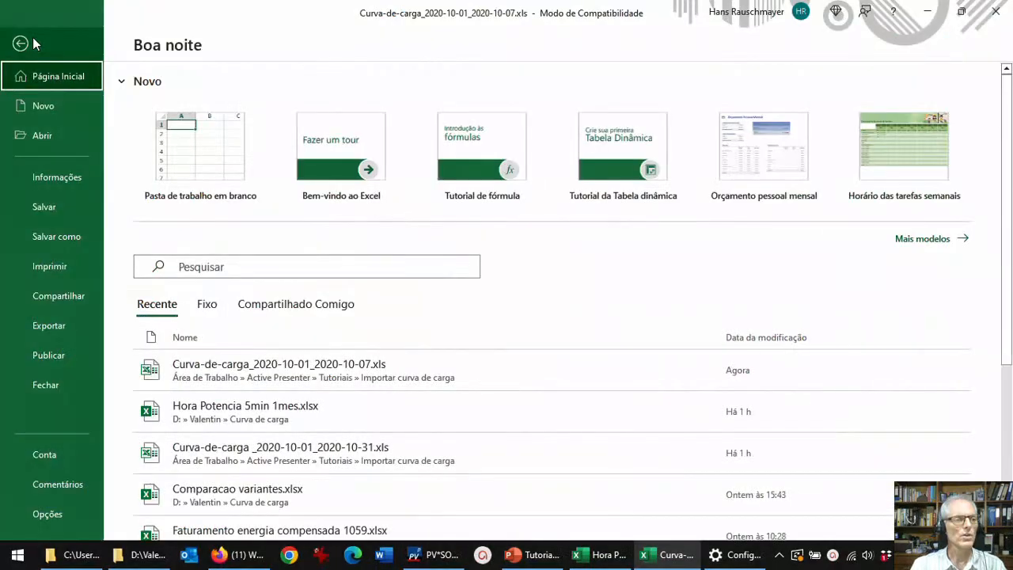
left_click(54, 239)
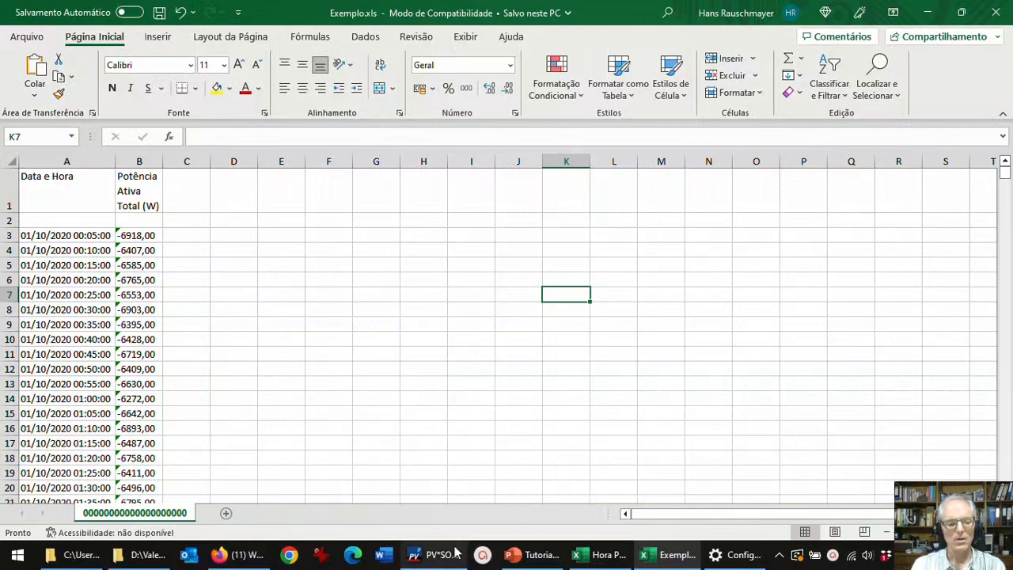
Examine the first and last date and time entries of the load data to check the recorded period.
left_click(8, 235)
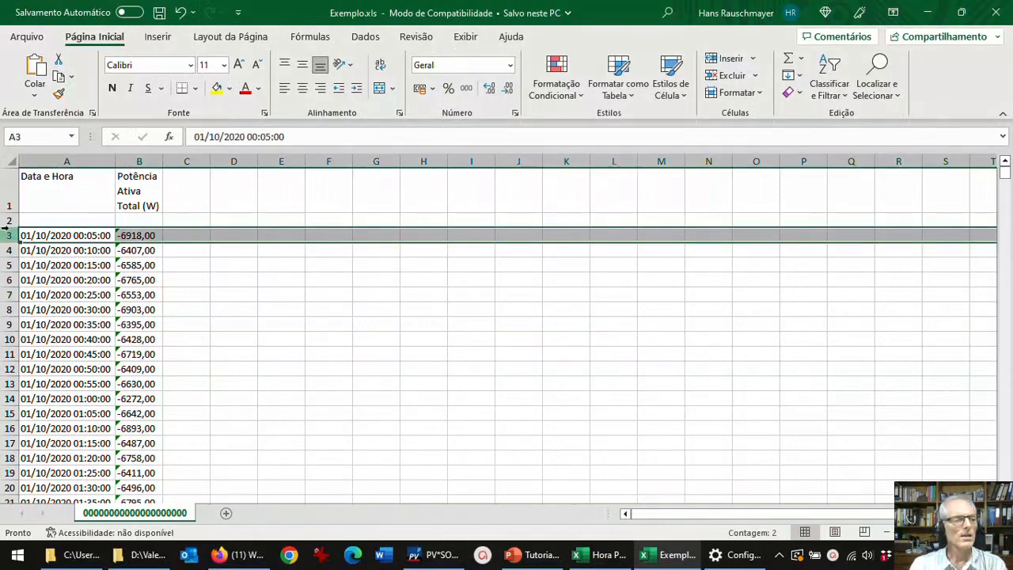
left_click_drag(7, 228, 8, 203)
left_click(9, 235)
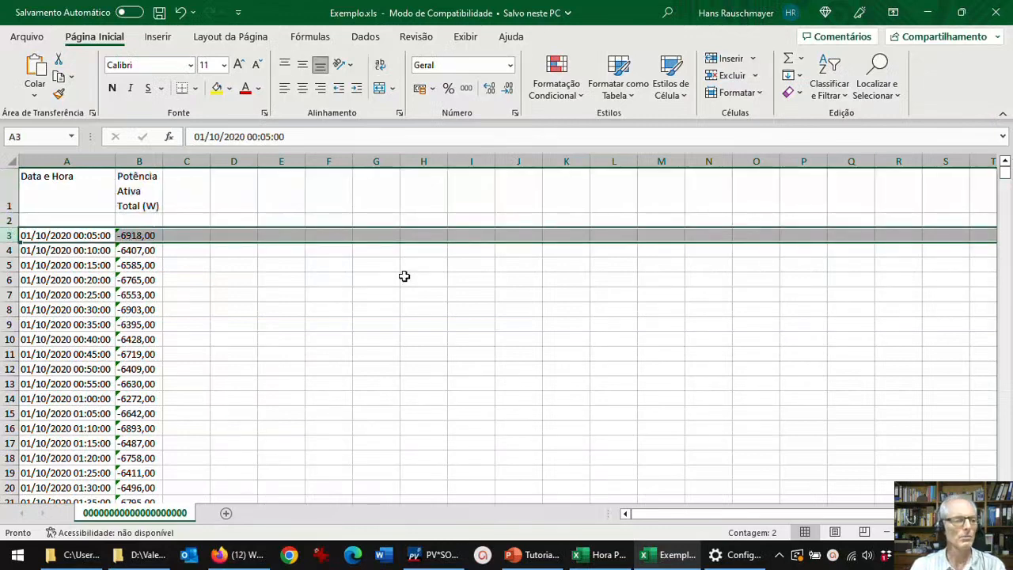
left_click(95, 235)
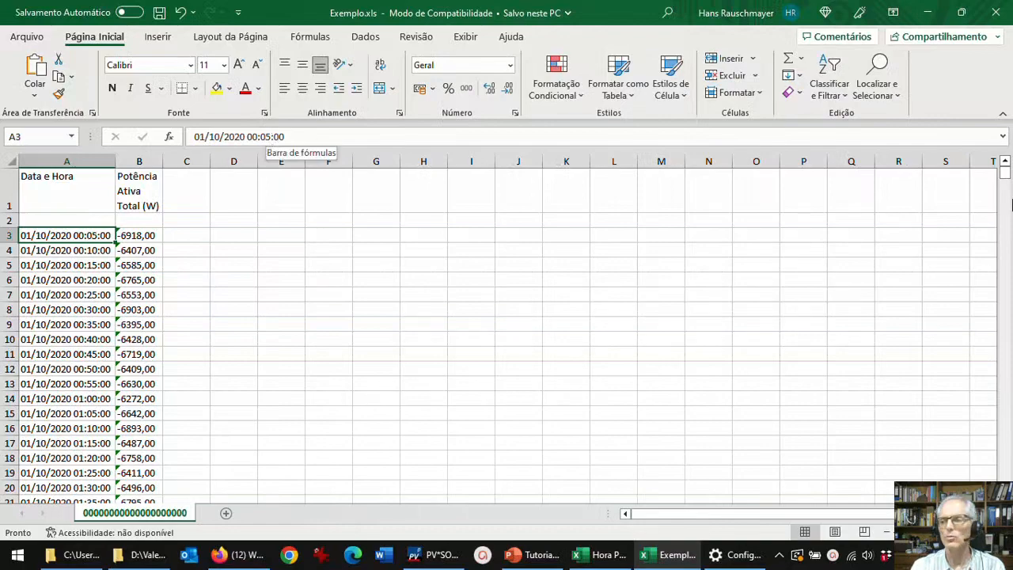
left_click_drag(1004, 176, 1005, 481)
scroll(454, 443, "down", 2)
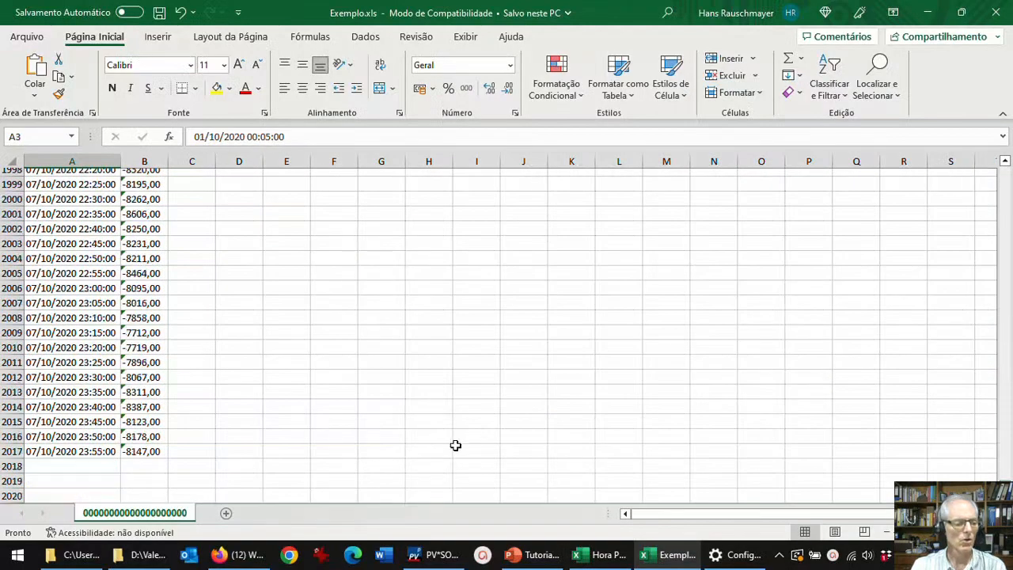
Compare the last data row's number with Quantidade de valores in PV*SOL, accounting for the two top rows without readings.
left_click(88, 407)
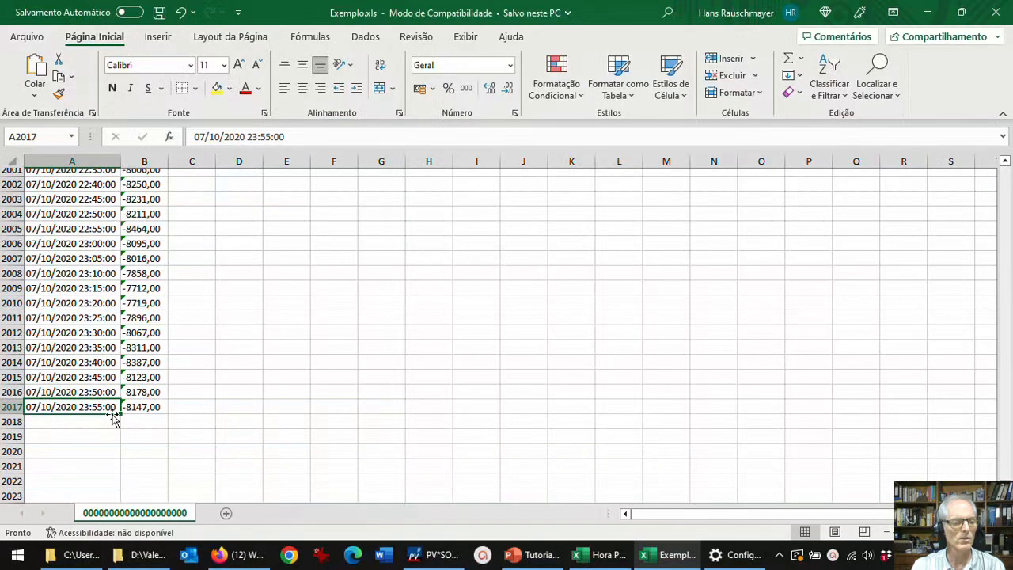
left_click(12, 406)
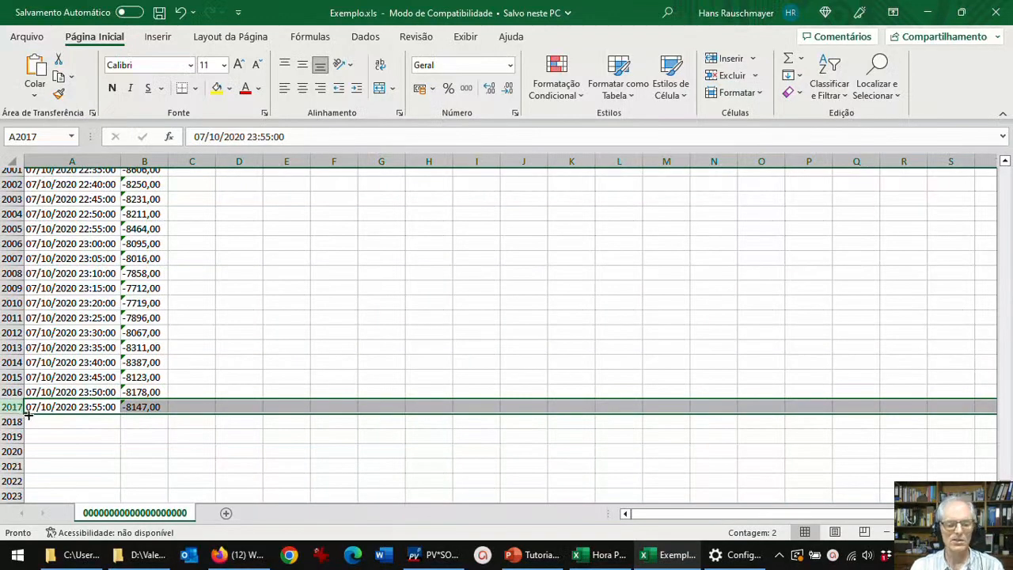
left_click(433, 553)
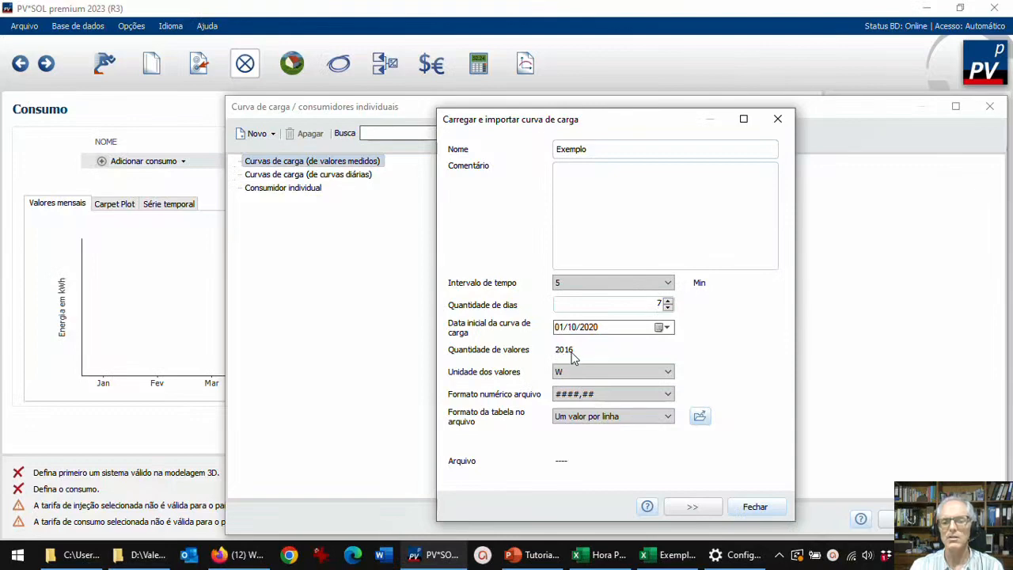
left_click(672, 554)
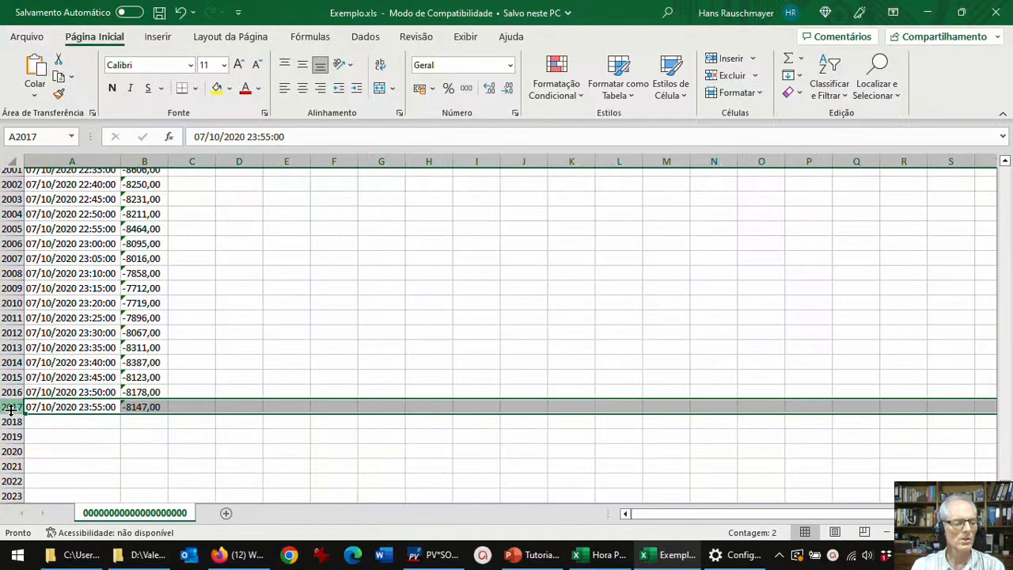
left_click_drag(1005, 486, 1005, 168)
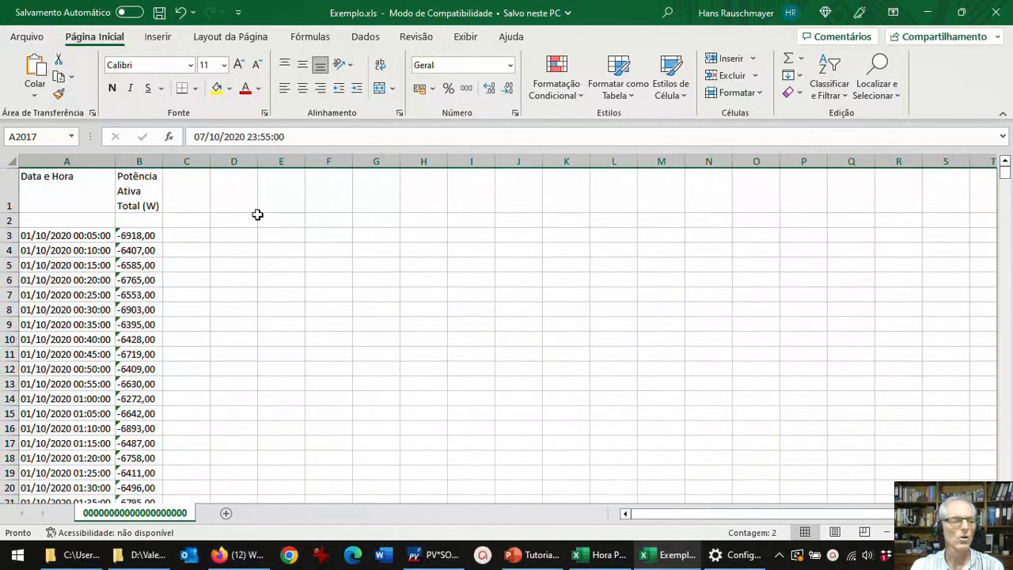
left_click_drag(10, 190, 7, 221)
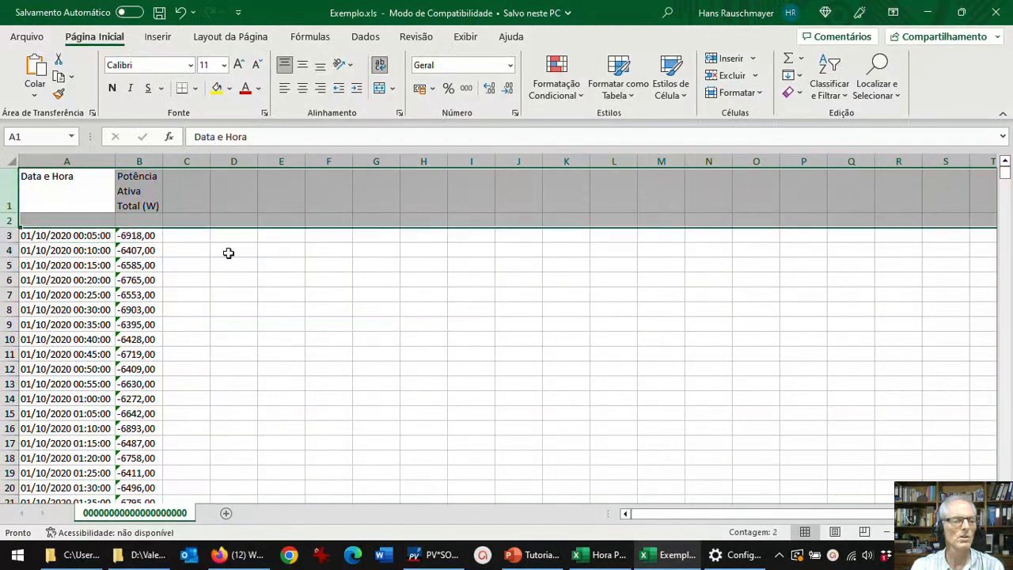
left_click(275, 255)
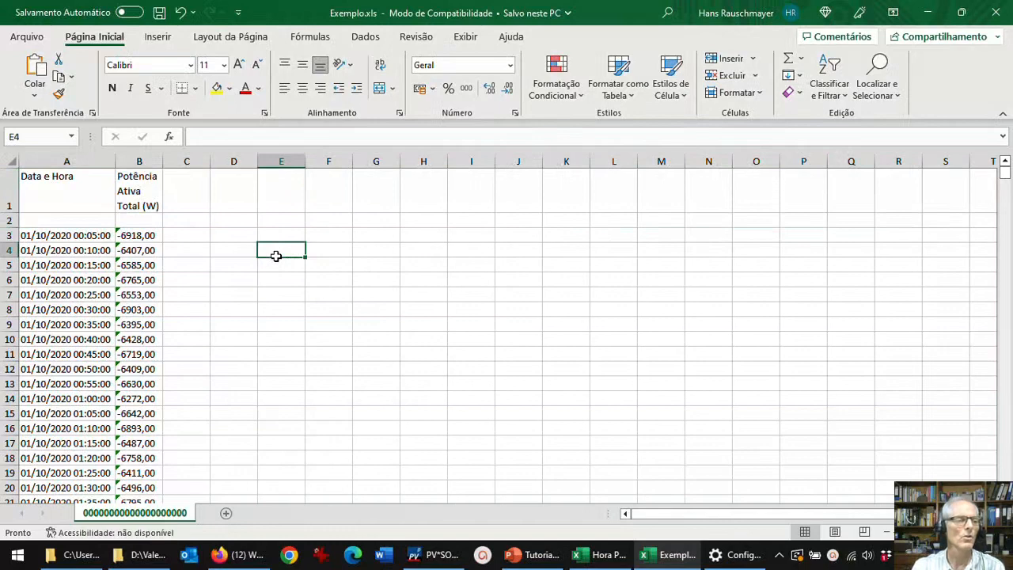
Copy the first reading's row 3 into the empty row 2 in Excel.
left_click(102, 235)
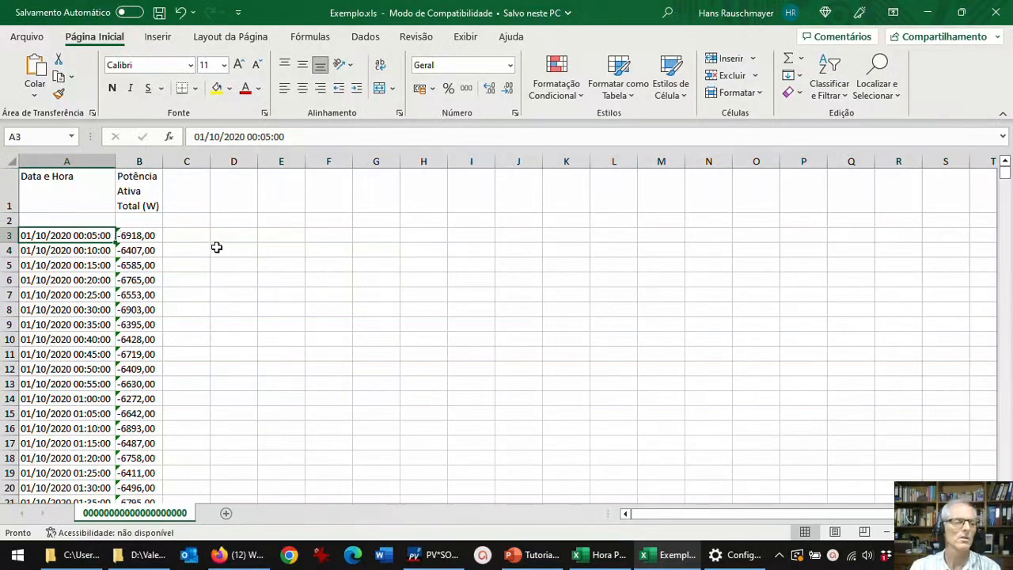
left_click(6, 235)
key("ctrl+c")
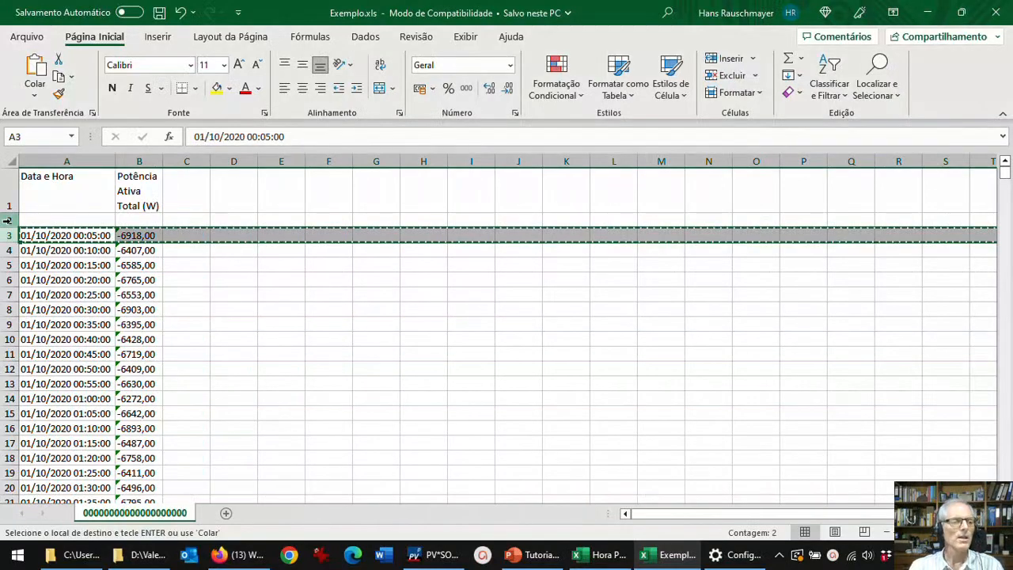
left_click(7, 220)
key("ctrl+v")
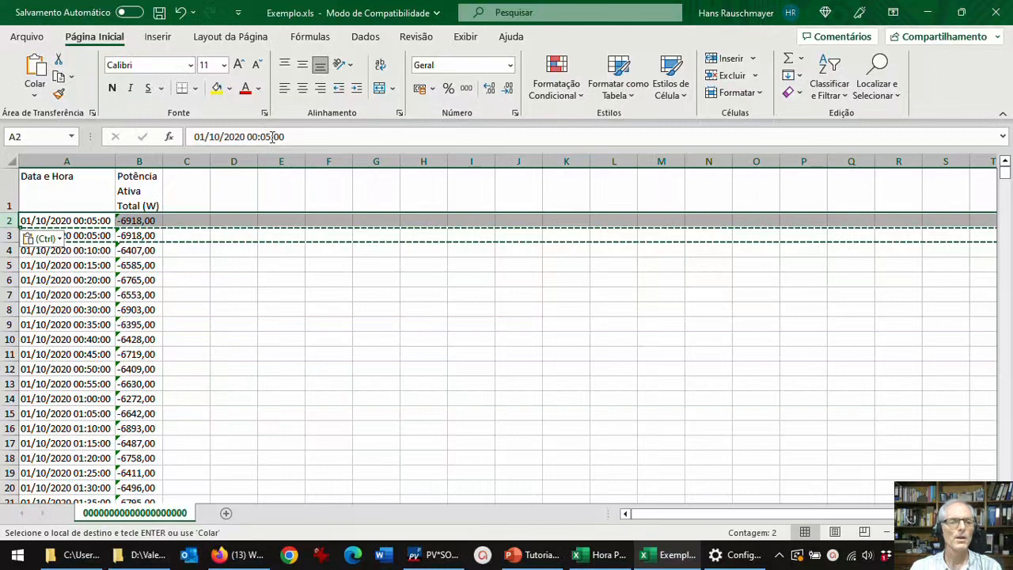
Set the date and time in A2 to 01/10/2020 00:00:00.
left_click(277, 137)
key("BackSpace")
type("0")
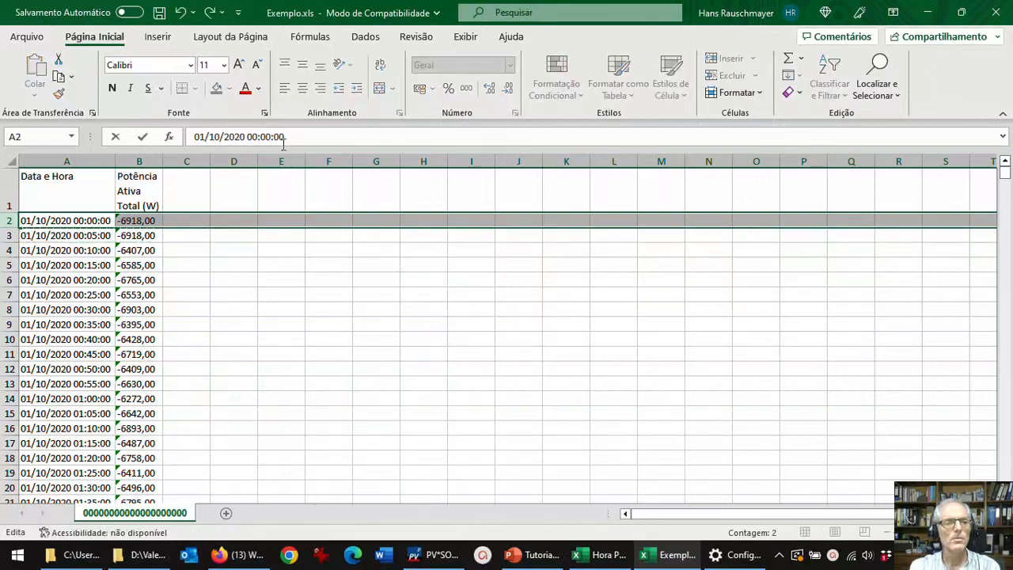
key("Return")
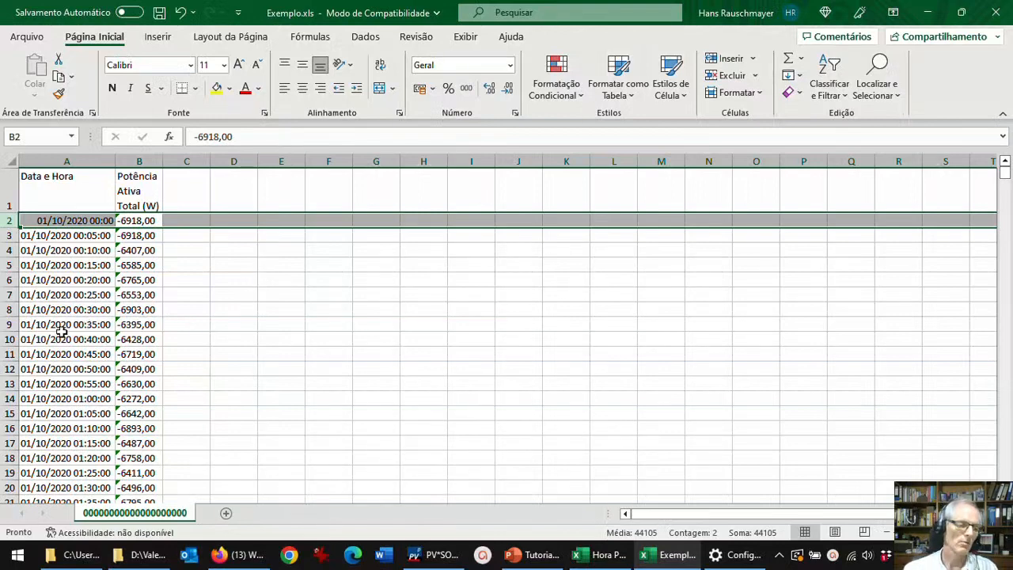
Delete the Data e Hora column from the sheet.
scroll(62, 332, "down", 10)
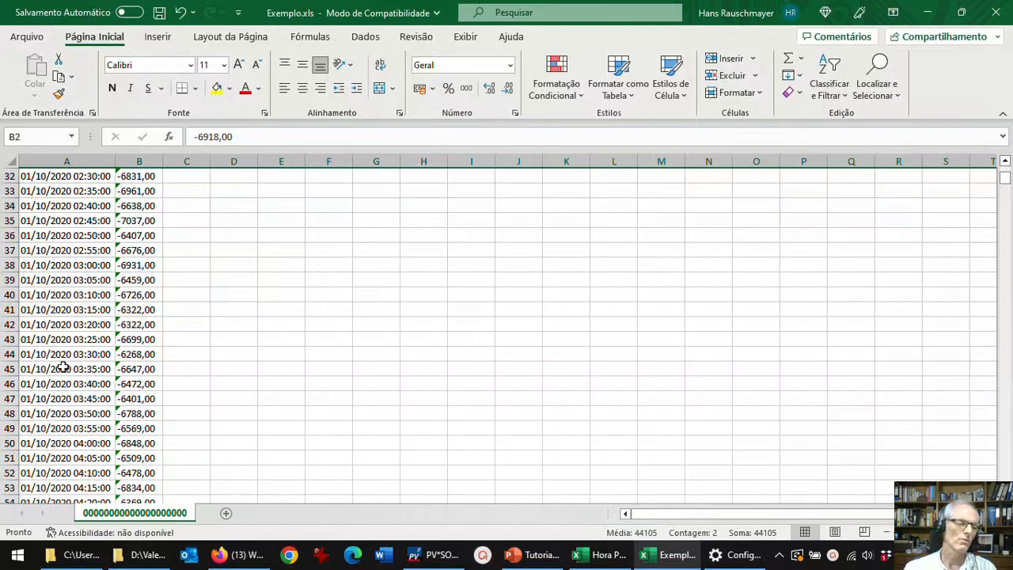
scroll(111, 332, "up", 10)
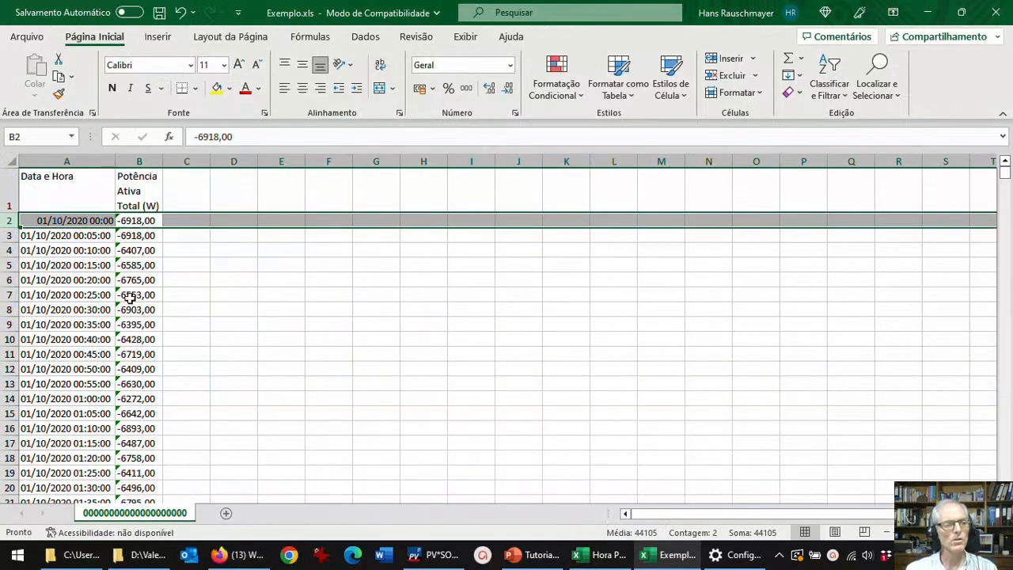
right_click(71, 155)
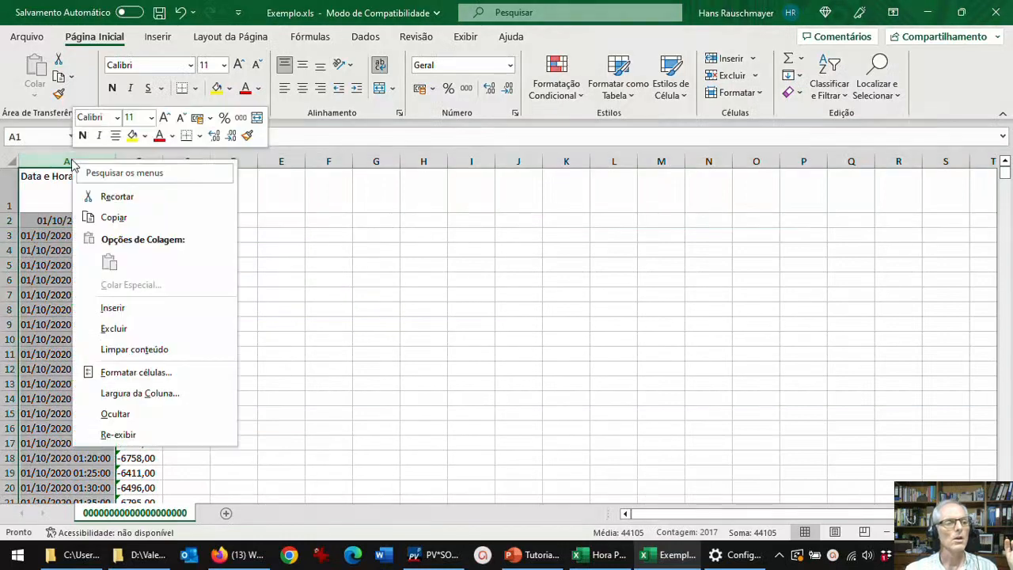
left_click(117, 329)
left_click(292, 306)
Delete the header row containing Potência Ativa Total (W) so the readings start in row 1.
left_click(12, 194)
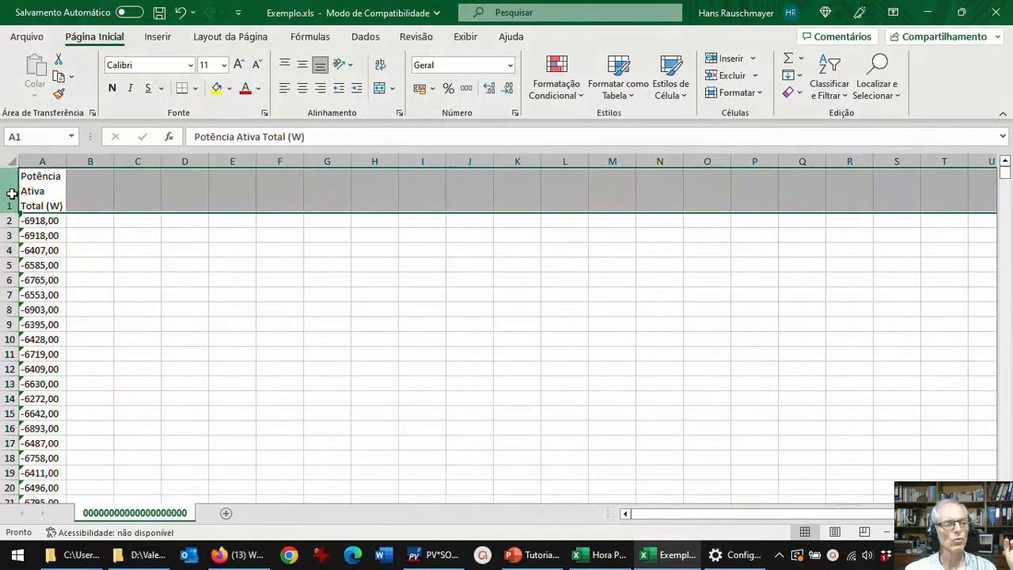
right_click(12, 194)
left_click(40, 364)
left_click(213, 338)
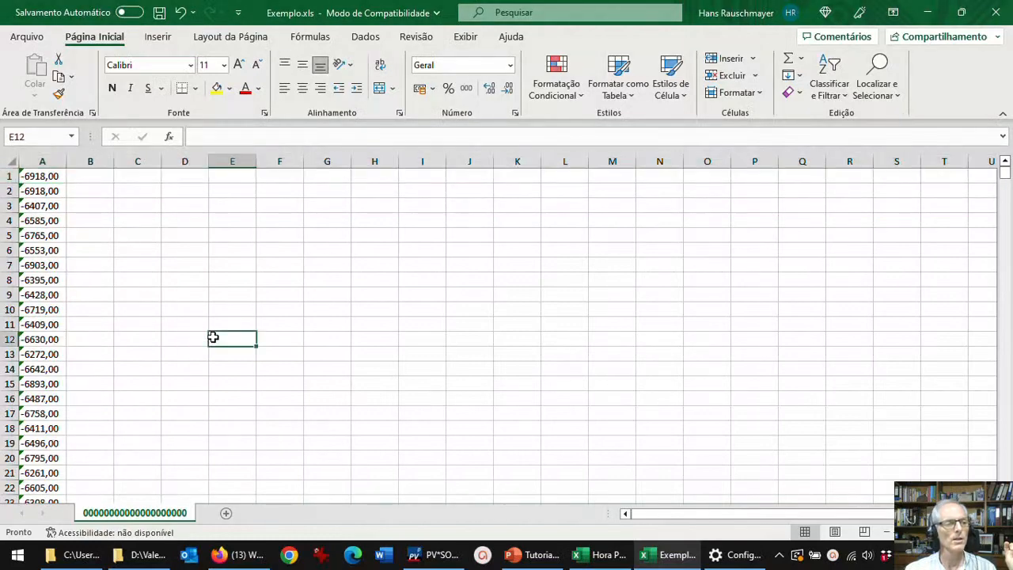
Enter the formula =-A1 in B1 to invert the sign of the first power value.
left_click(42, 175)
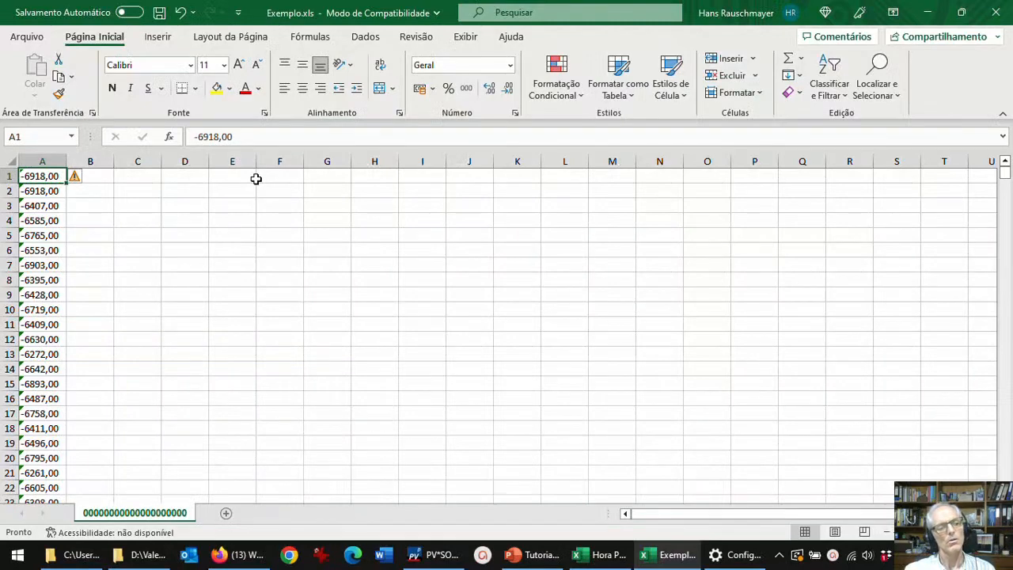
left_click(103, 178)
type("=-")
left_click(44, 174)
key("Return")
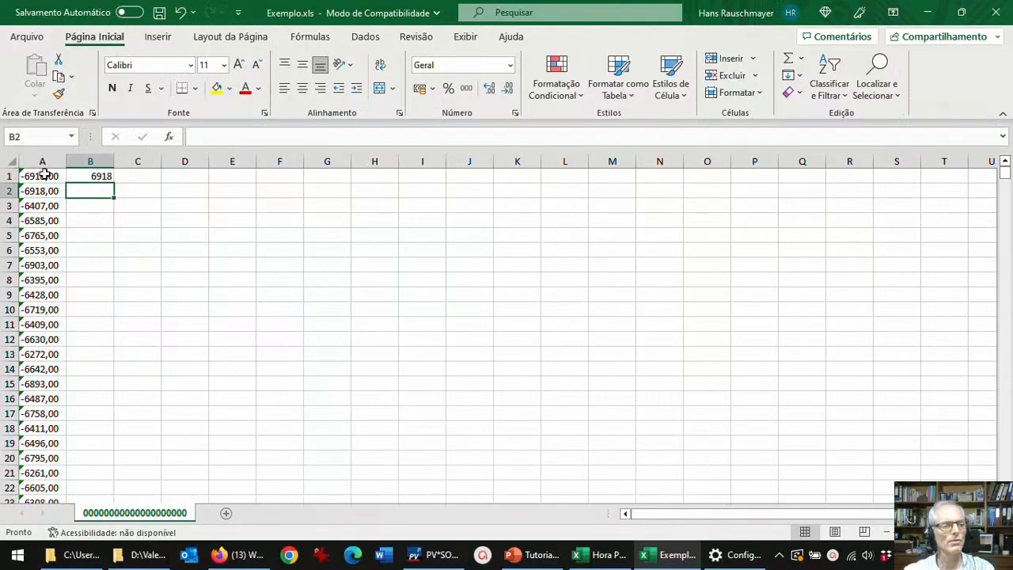
Copy the sign-inverting formula from B1 down through B2:B2016, alongside all the readings.
left_click(107, 177)
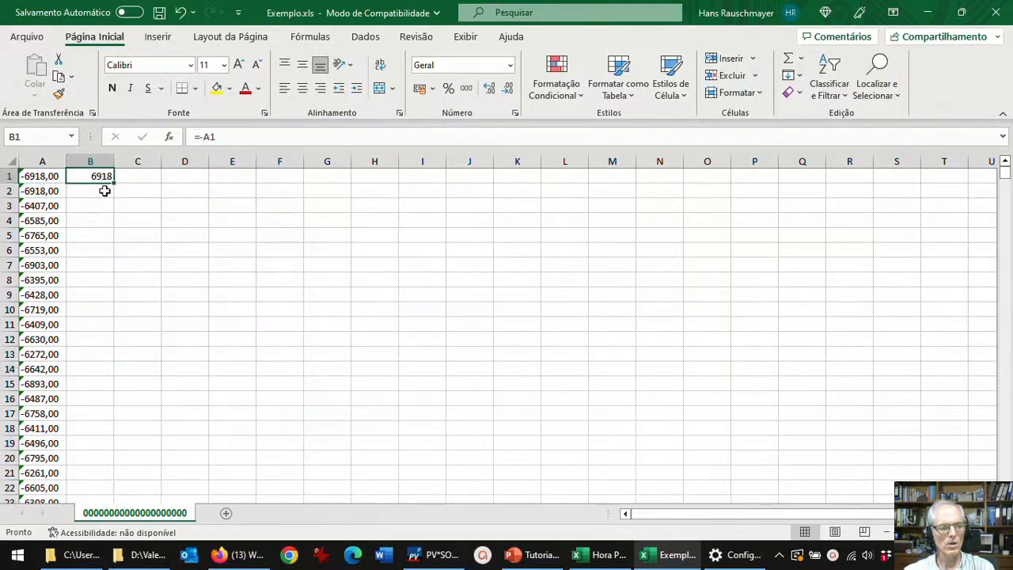
key("ctrl+c")
left_click(102, 196)
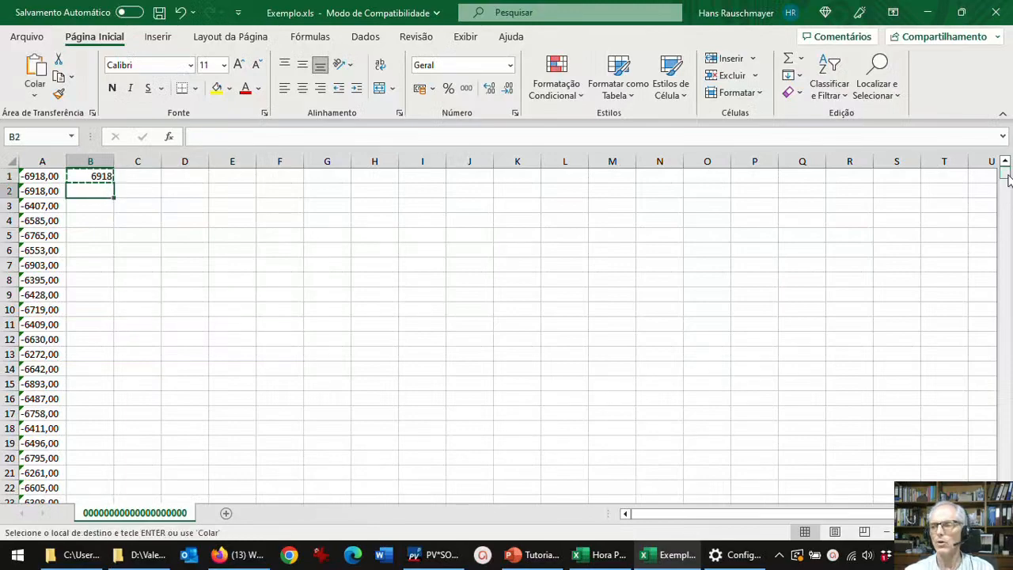
left_click_drag(1005, 174, 1005, 443)
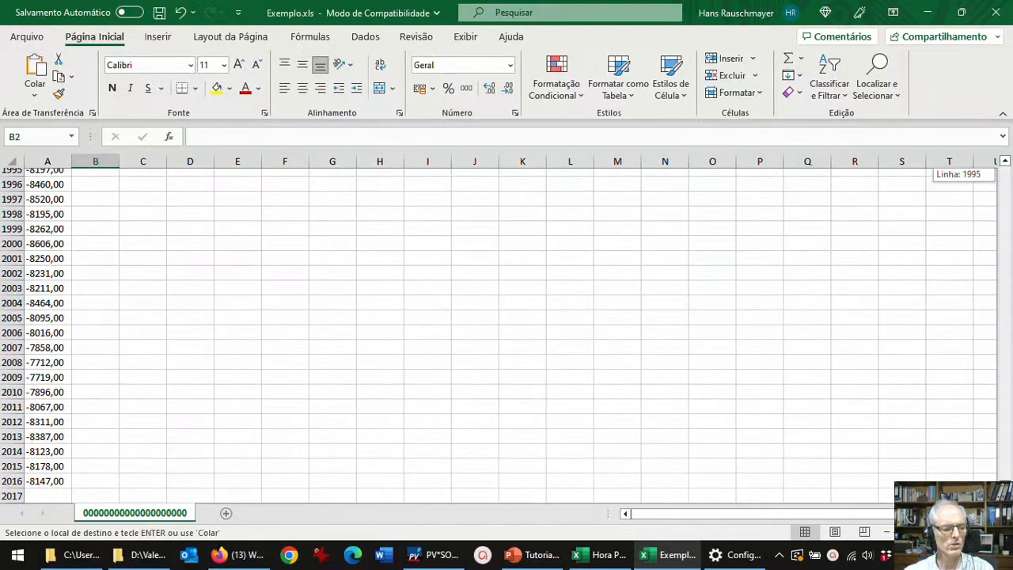
left_click(86, 481, "shift")
key("ctrl+v")
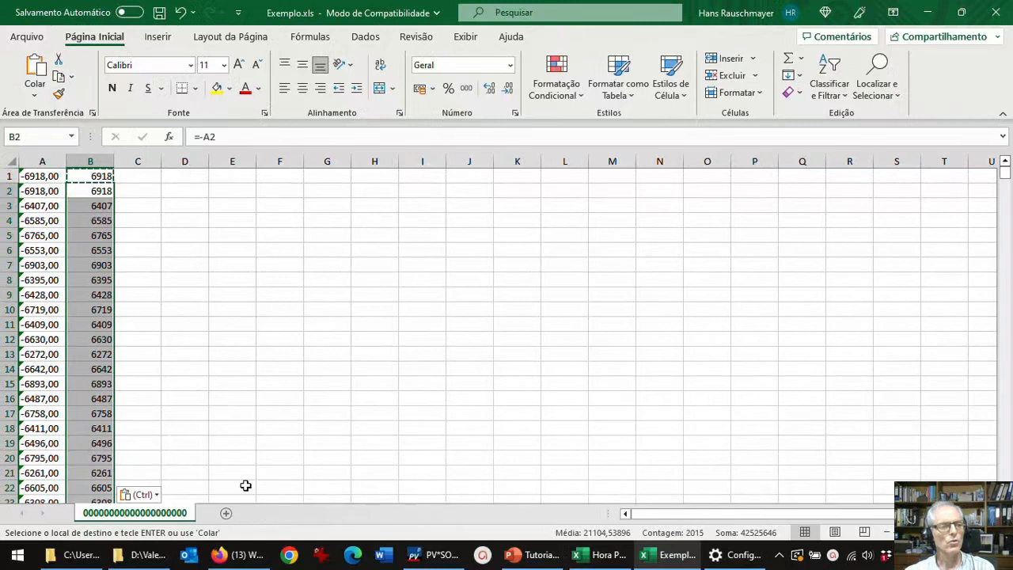
left_click(174, 204)
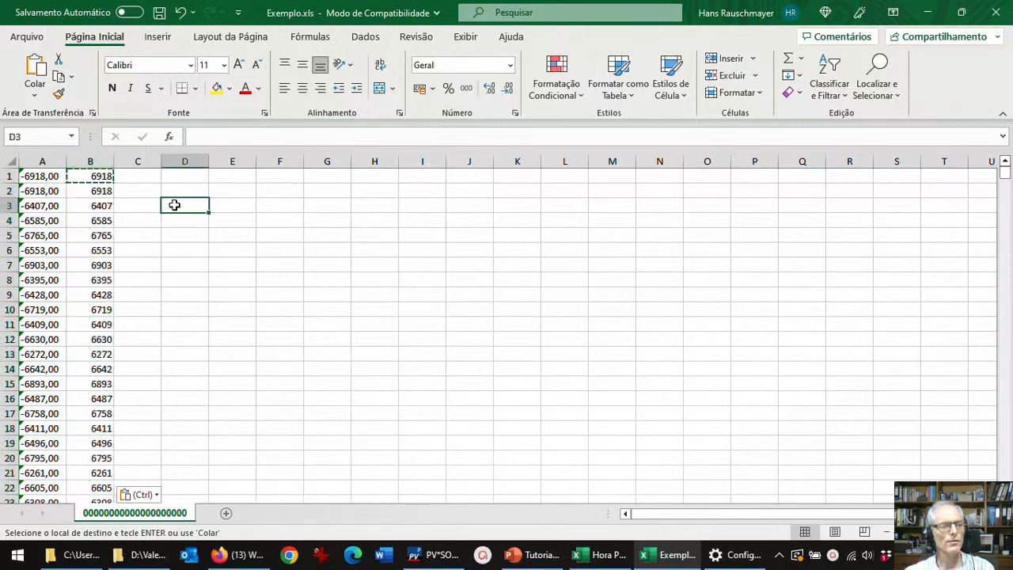
Copy column B and paste it into column C as values only.
left_click(89, 162)
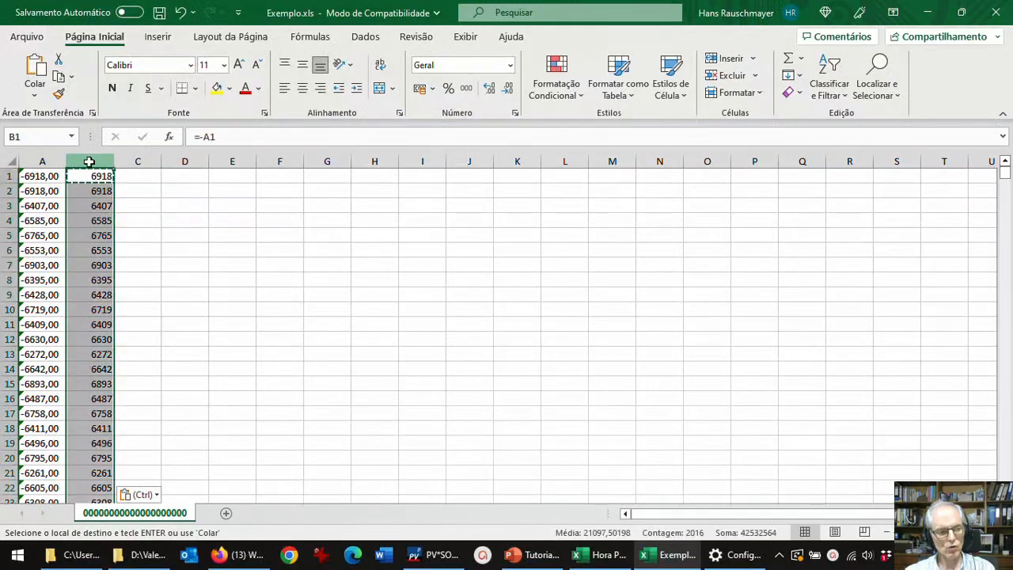
key("ctrl+c")
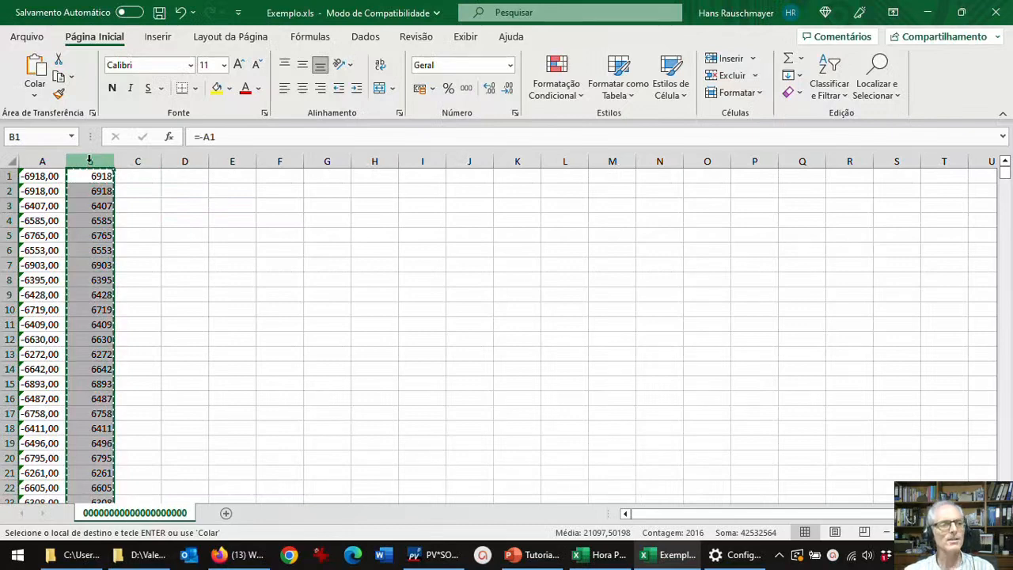
left_click(138, 161)
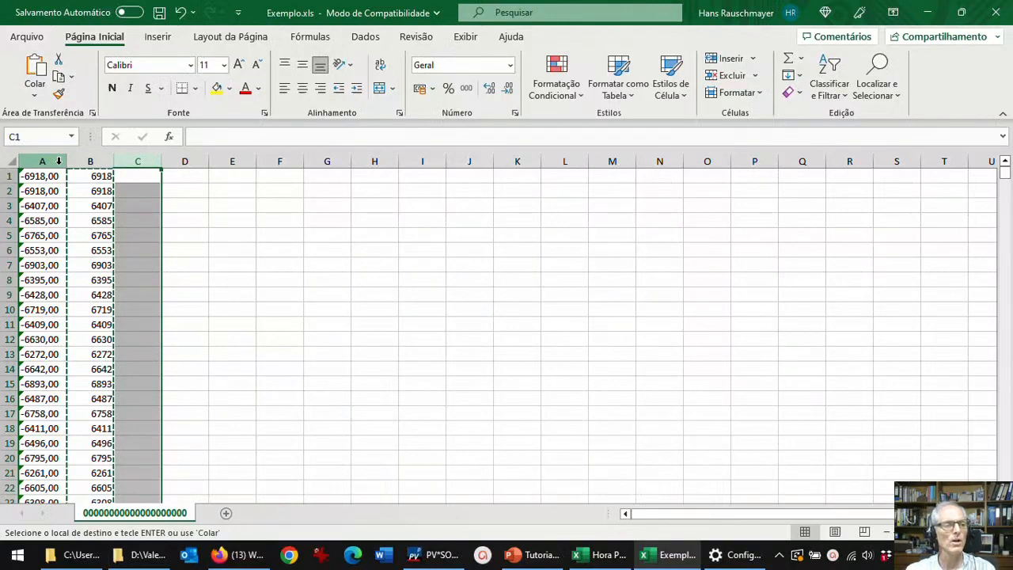
left_click(35, 99)
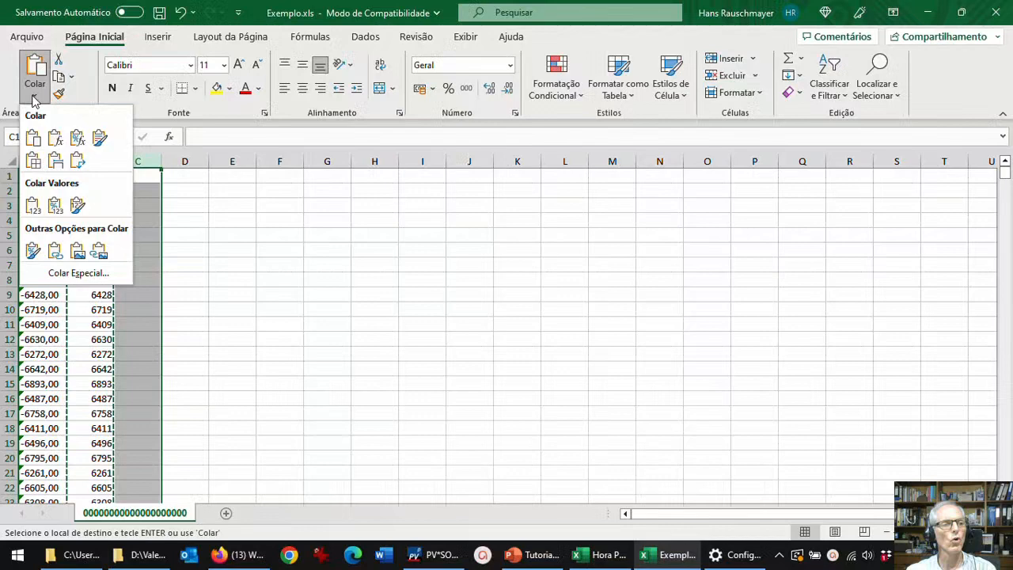
left_click(31, 207)
left_click(318, 262)
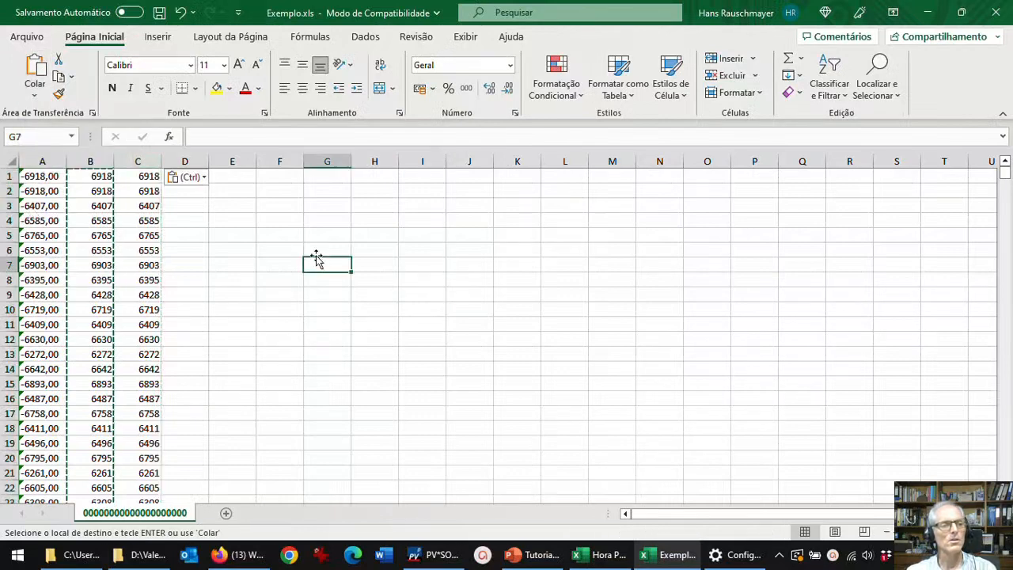
Compare the contents of C1 with the formula in B1.
left_click(148, 179)
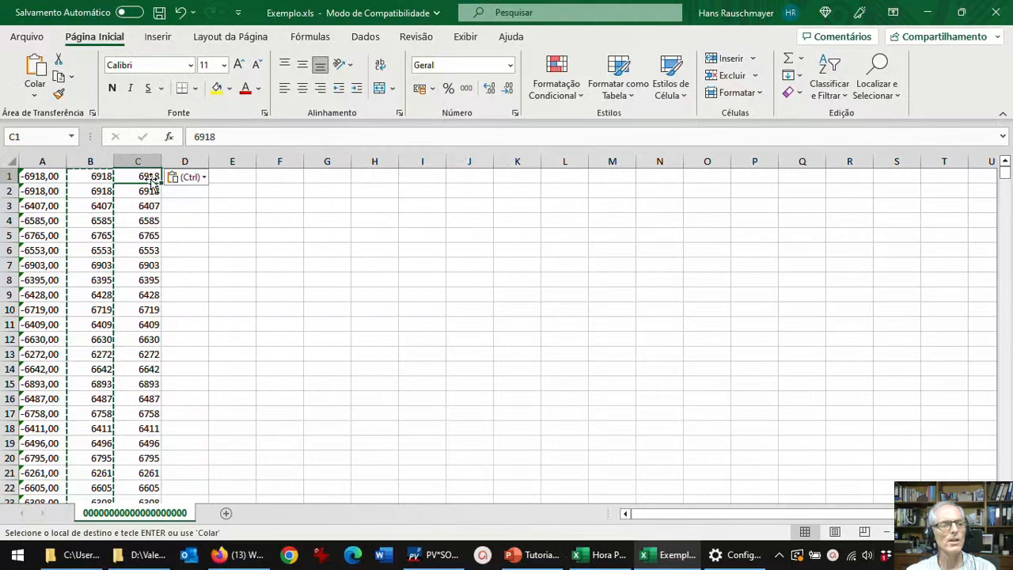
left_click(99, 176)
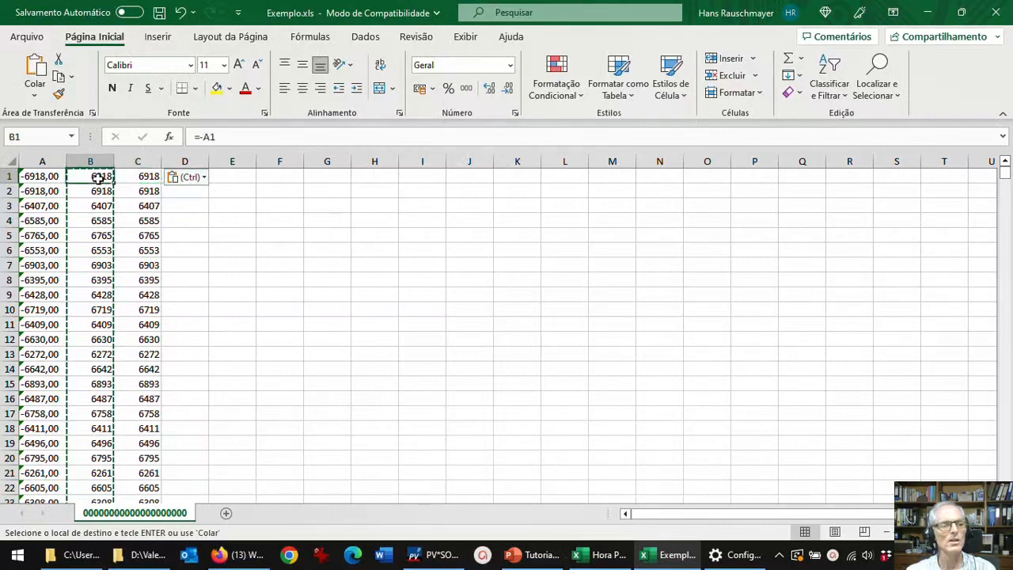
left_click(192, 139)
left_click_drag(216, 138, 192, 140)
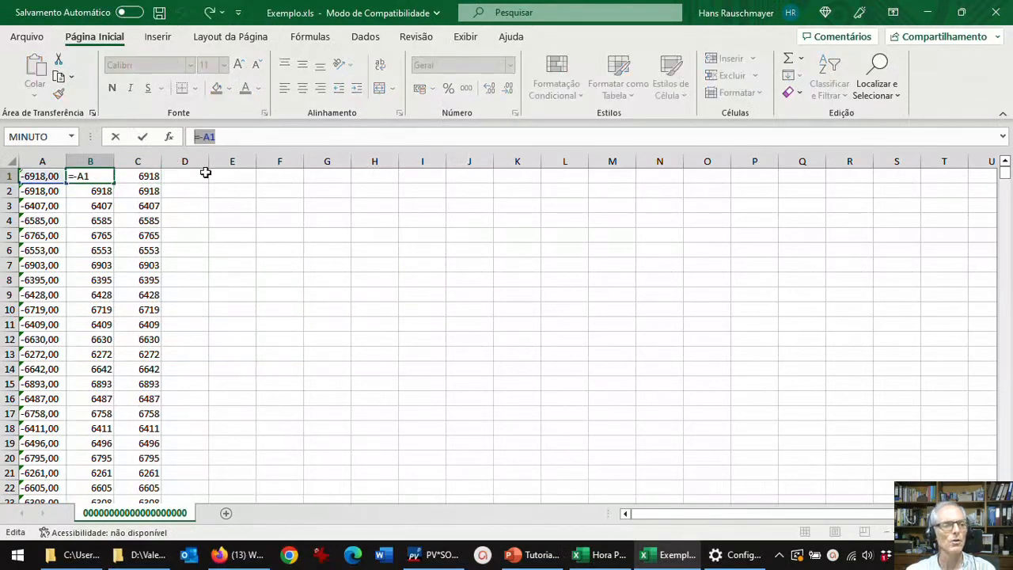
key("Escape")
left_click(149, 177)
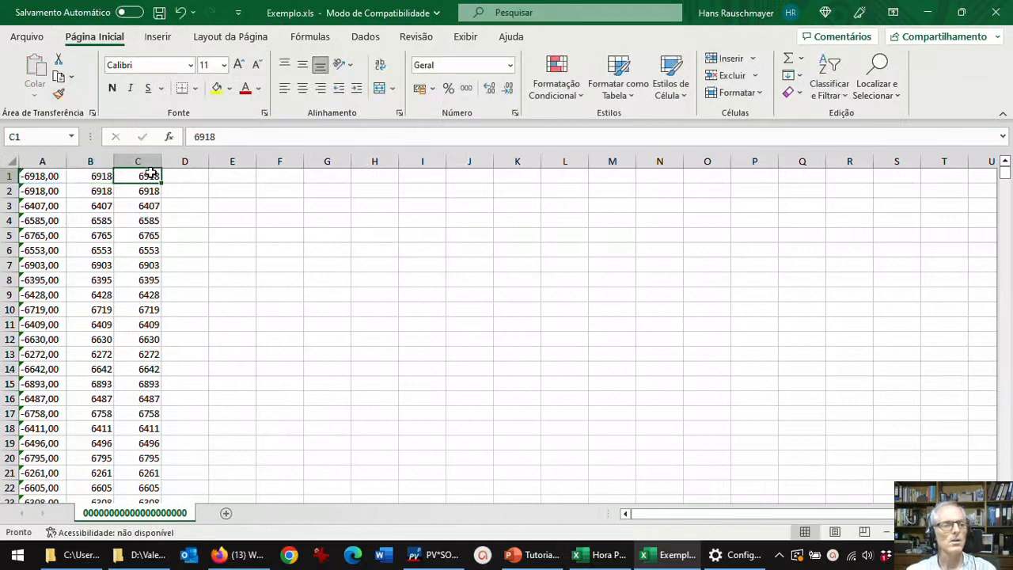
Delete columns A and B so only the pasted positive values remain.
left_click(136, 161)
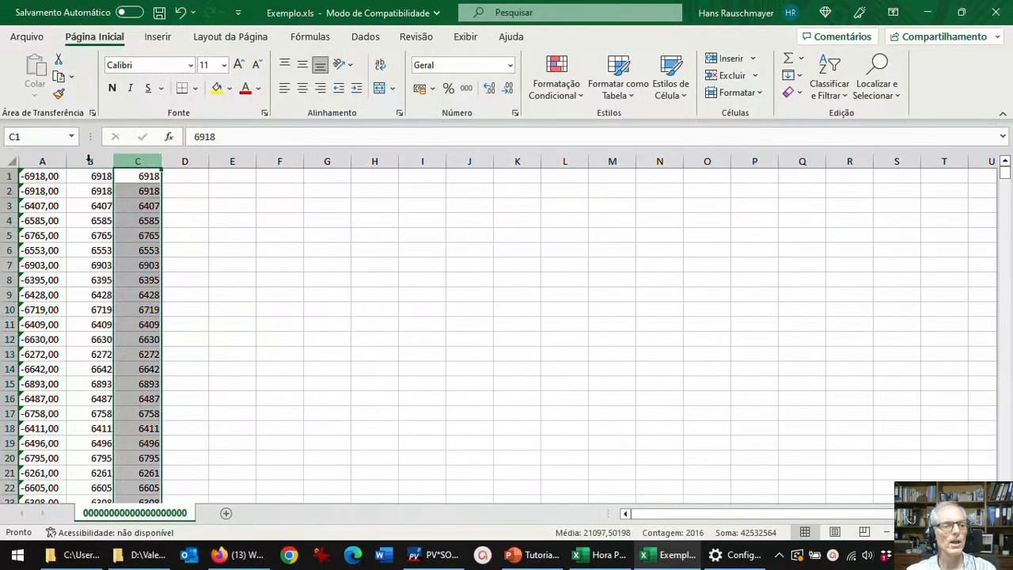
left_click_drag(95, 161, 43, 161)
right_click(47, 163)
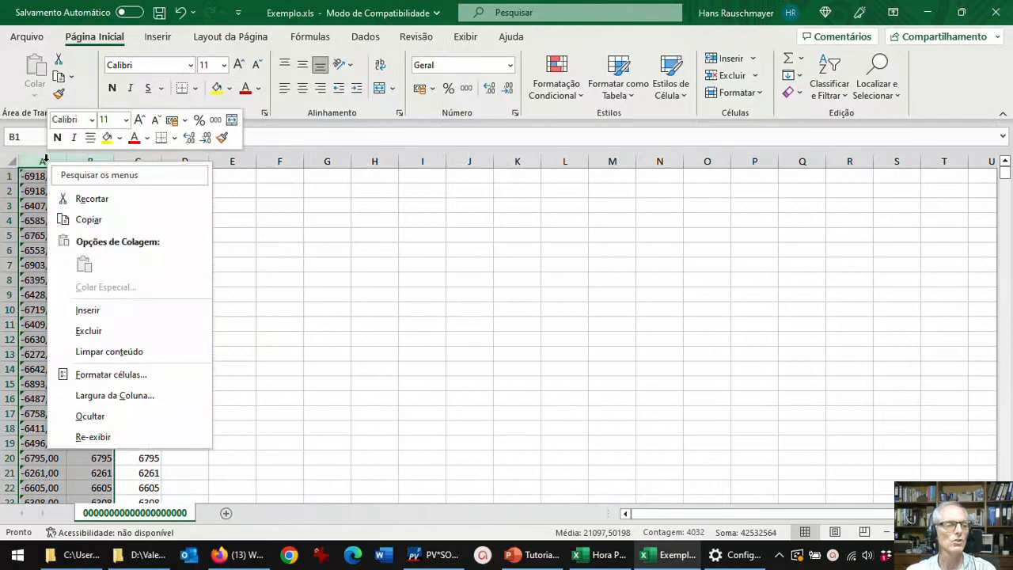
left_click(96, 332)
left_click(283, 275)
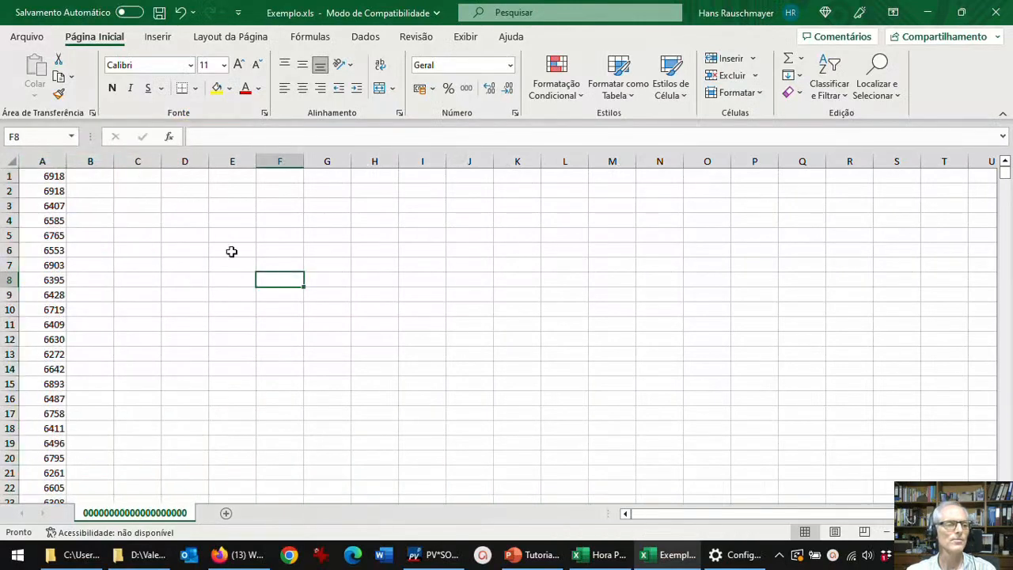
Switch to PV*SOL and check the numeric file format options in the load curve import settings.
left_click(51, 161)
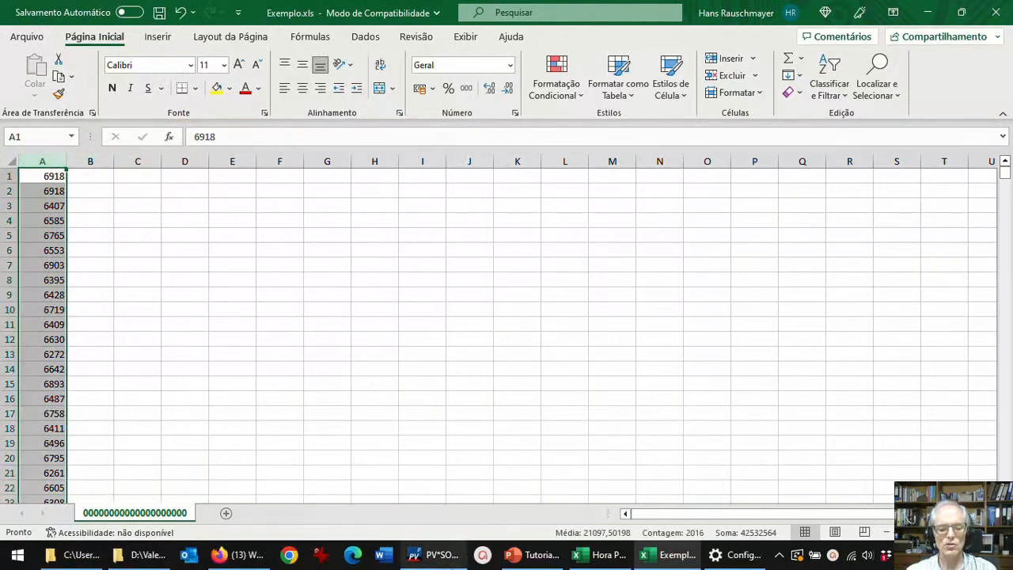
left_click(435, 558)
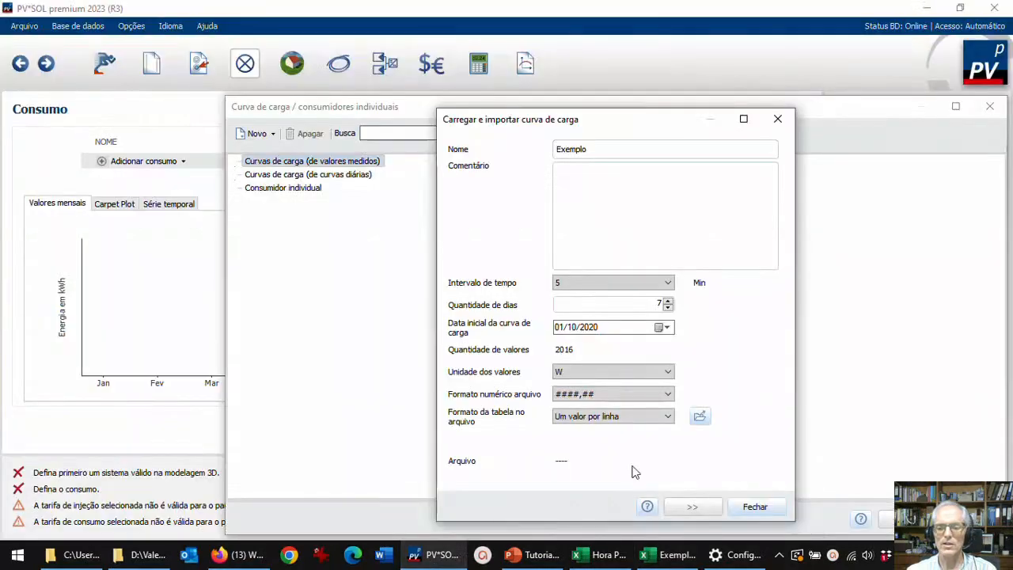
left_click(601, 396)
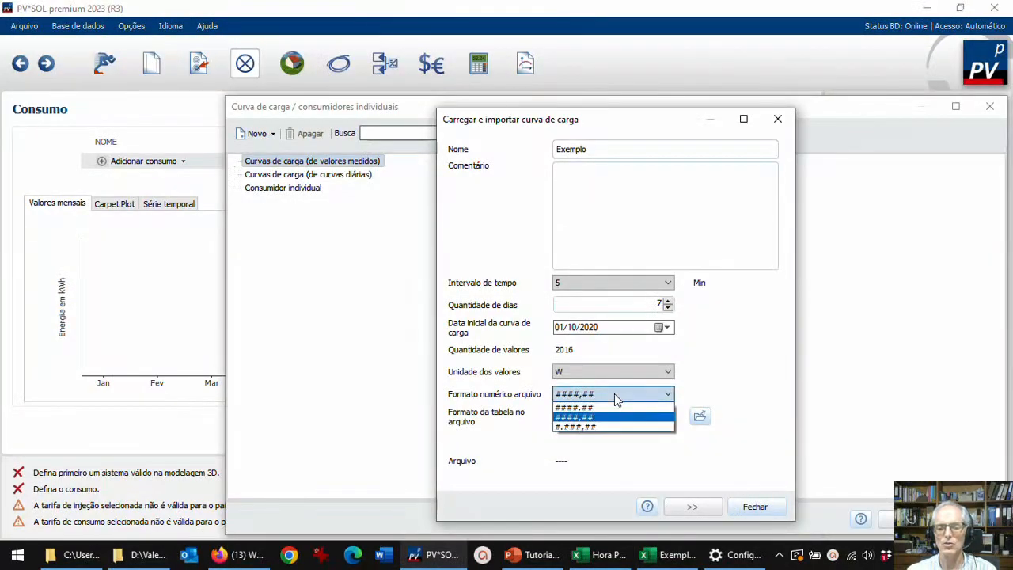
left_click(615, 395)
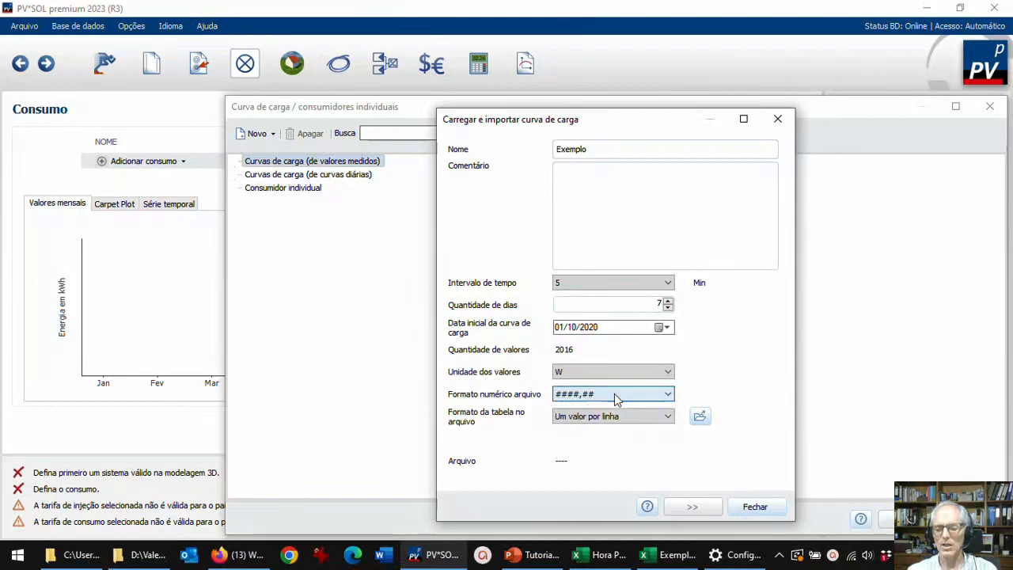
Switch back to Excel, format column A with two decimal places and save the workbook.
left_click(670, 554)
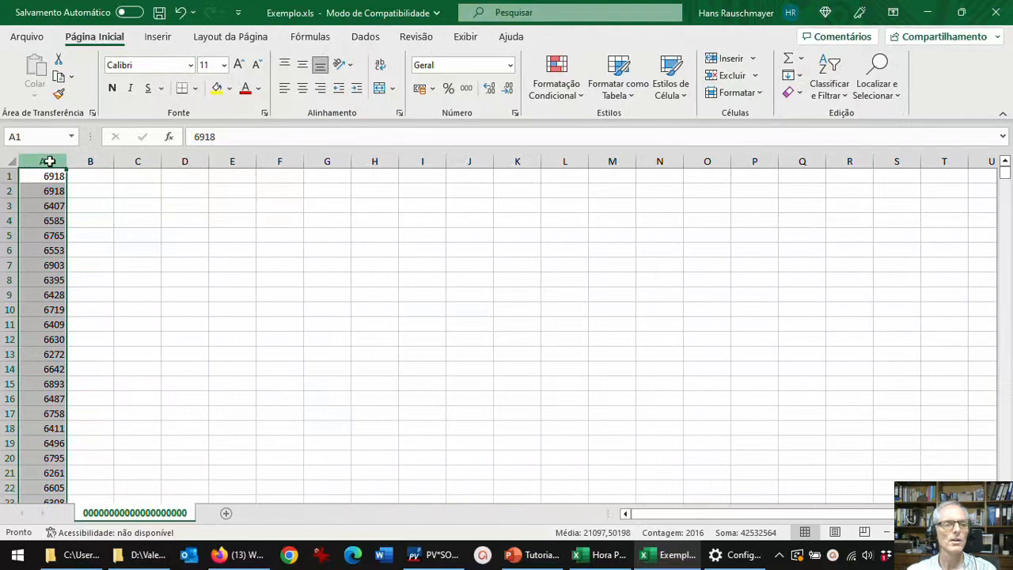
left_click(490, 91)
left_click(491, 92)
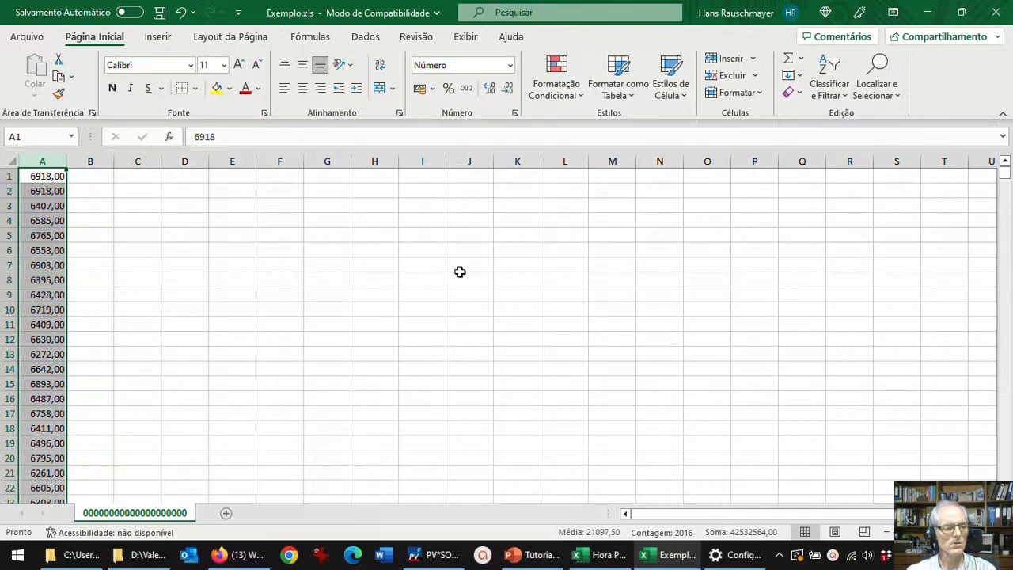
left_click(165, 15)
Save a copy of the workbook as Exemplo in CSV UTF-8 (comma delimited) format and close it.
left_click(32, 38)
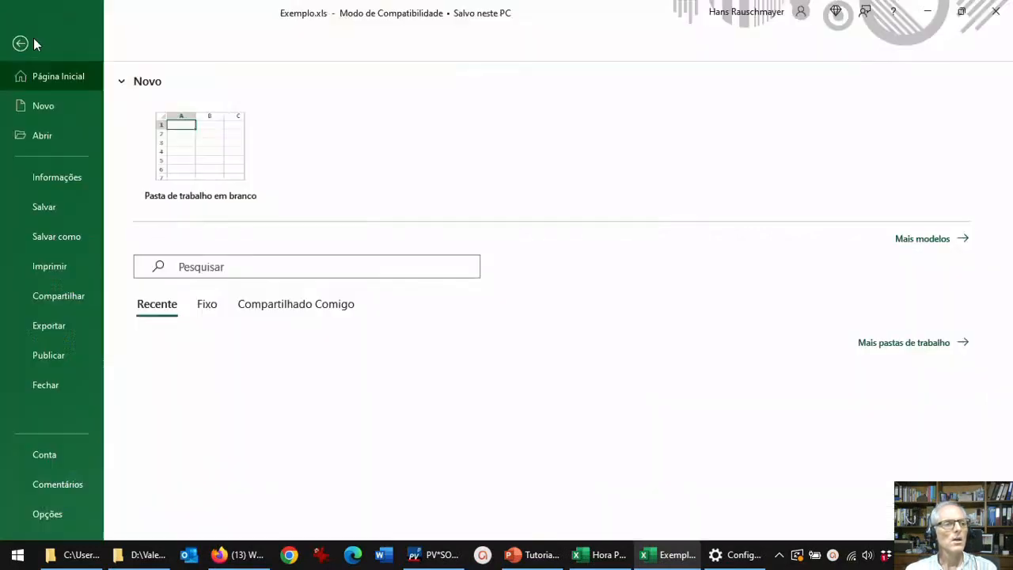
left_click(68, 239)
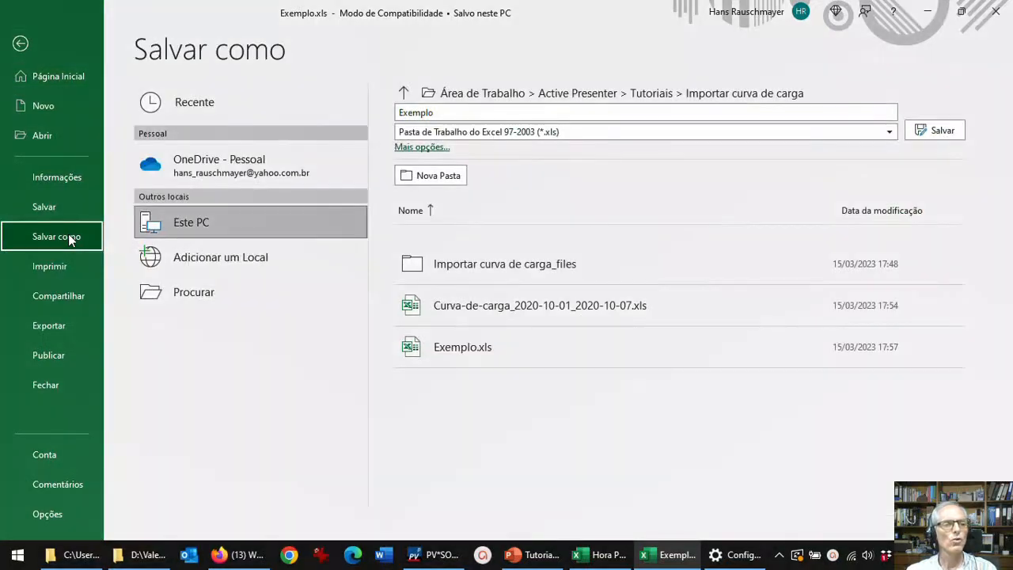
left_click(890, 132)
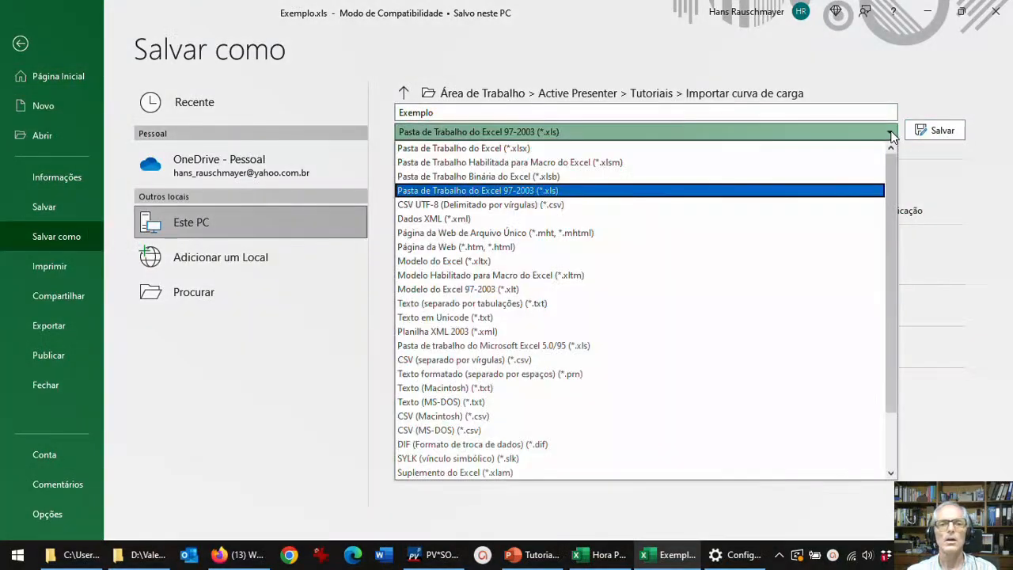
left_click(537, 207)
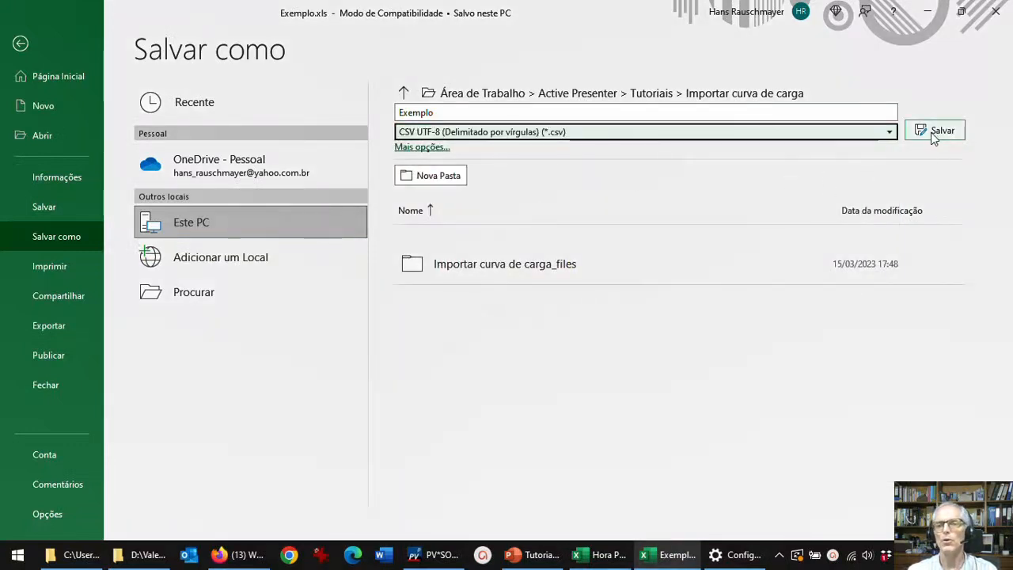
left_click(436, 116)
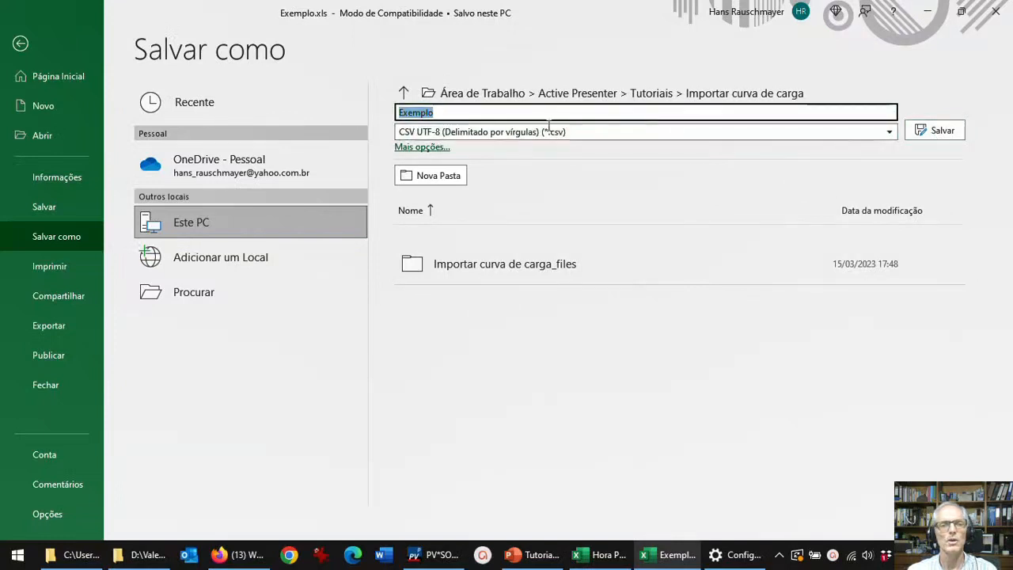
left_click(940, 131)
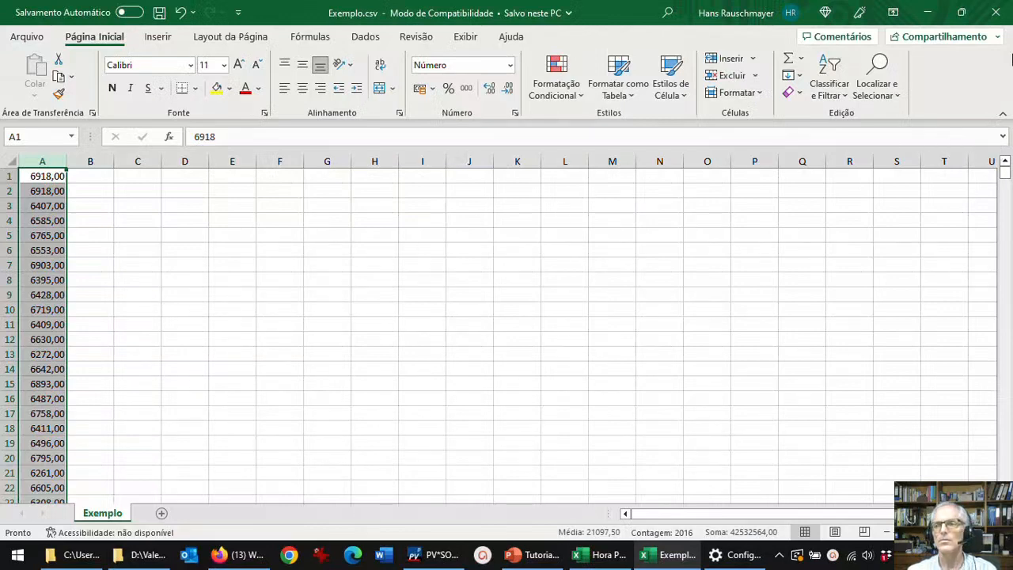
left_click(1003, 10)
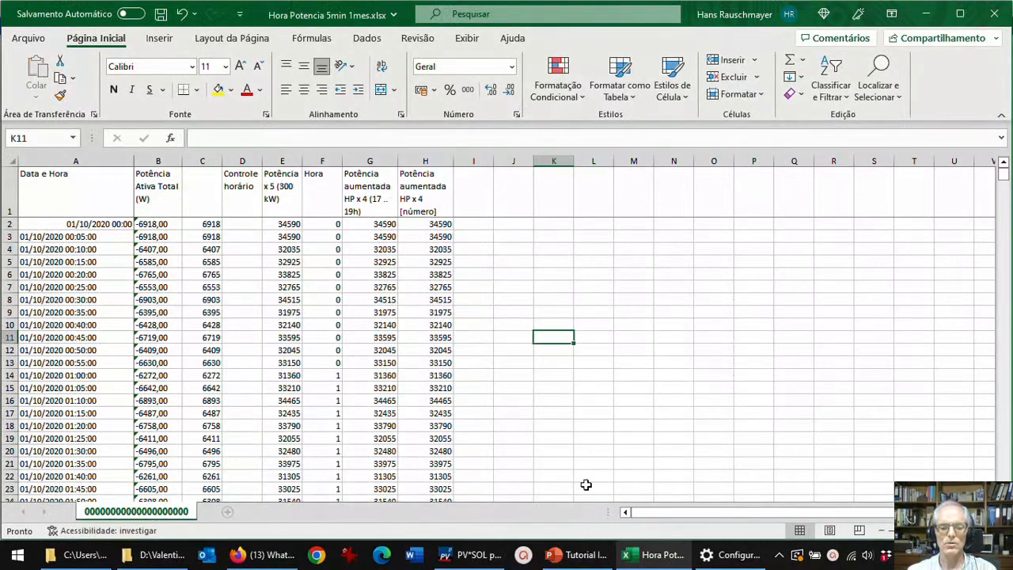
Switch to PV*SOL and import the load curve data from Exemplo.csv.
left_click(471, 555)
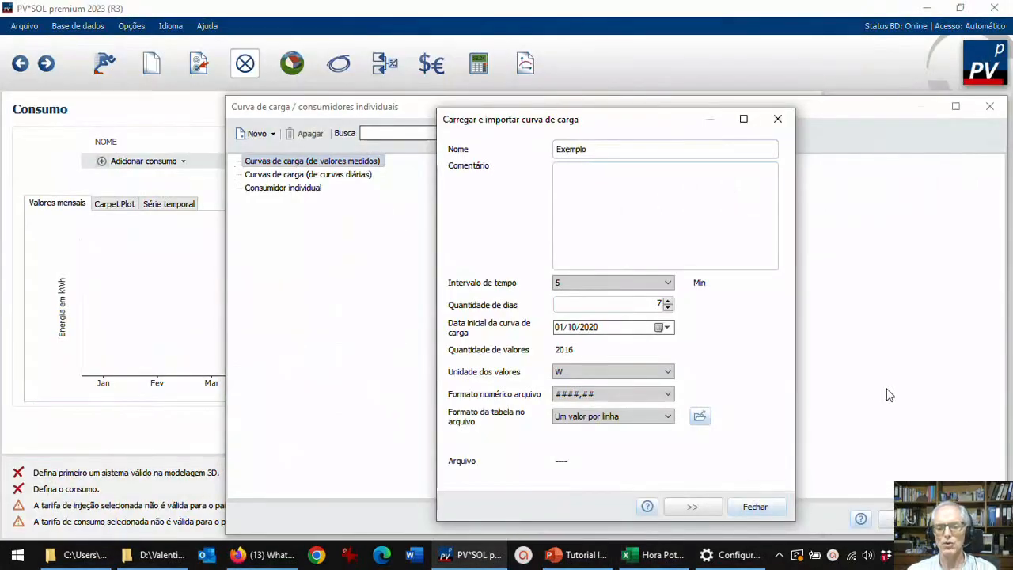
left_click(700, 425)
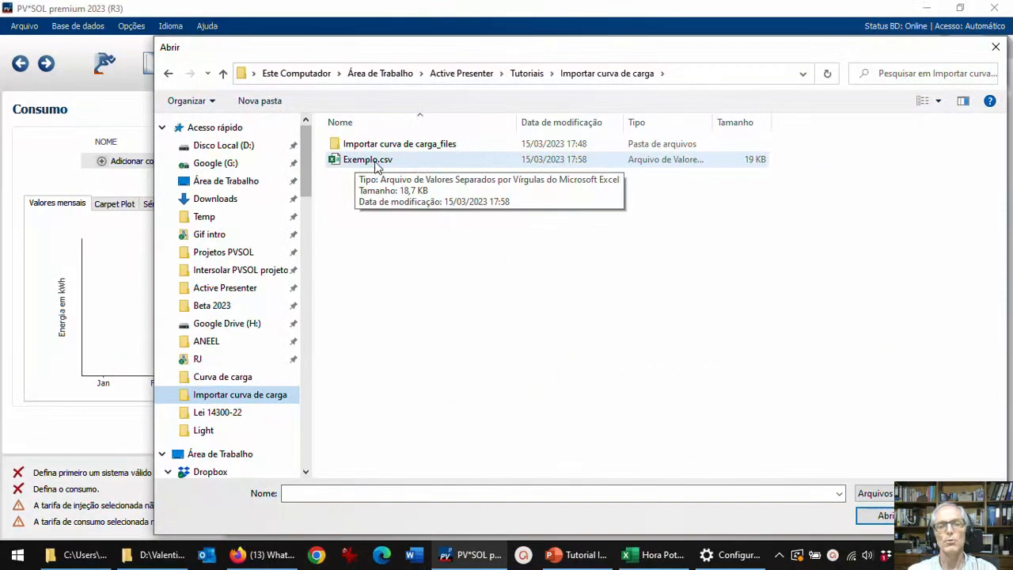
left_click(376, 163)
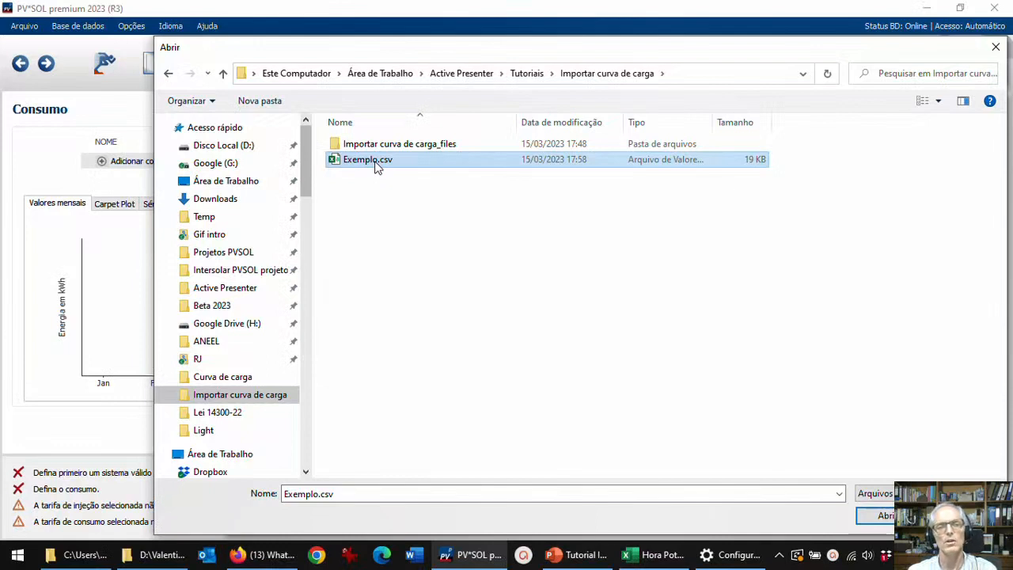
left_click(884, 515)
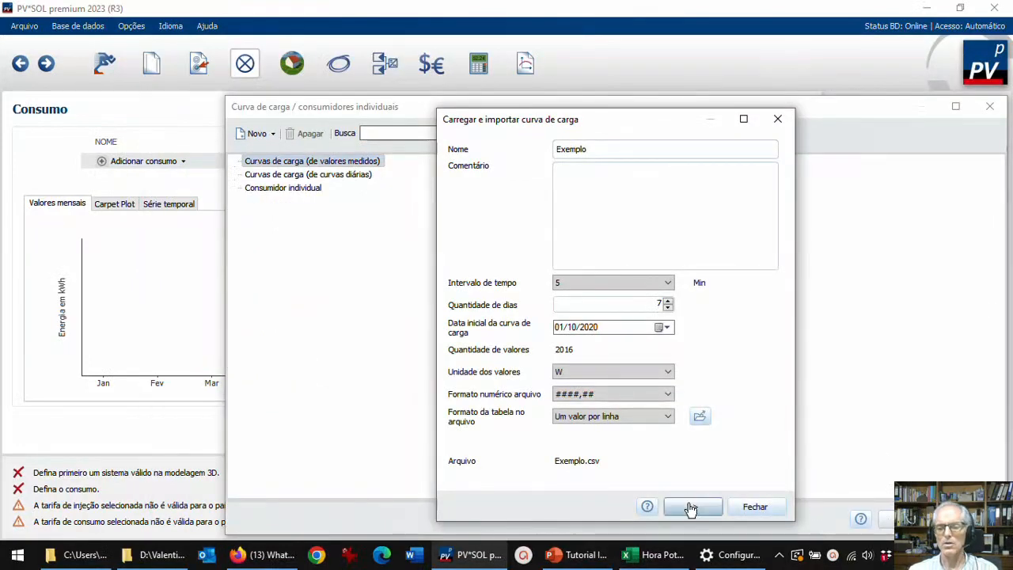
left_click(690, 507)
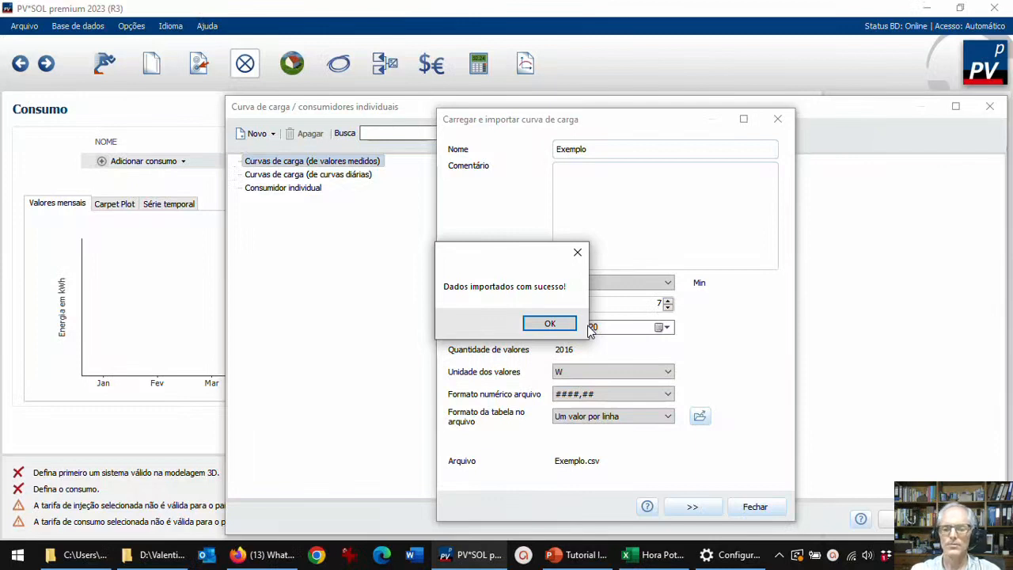
left_click(554, 324)
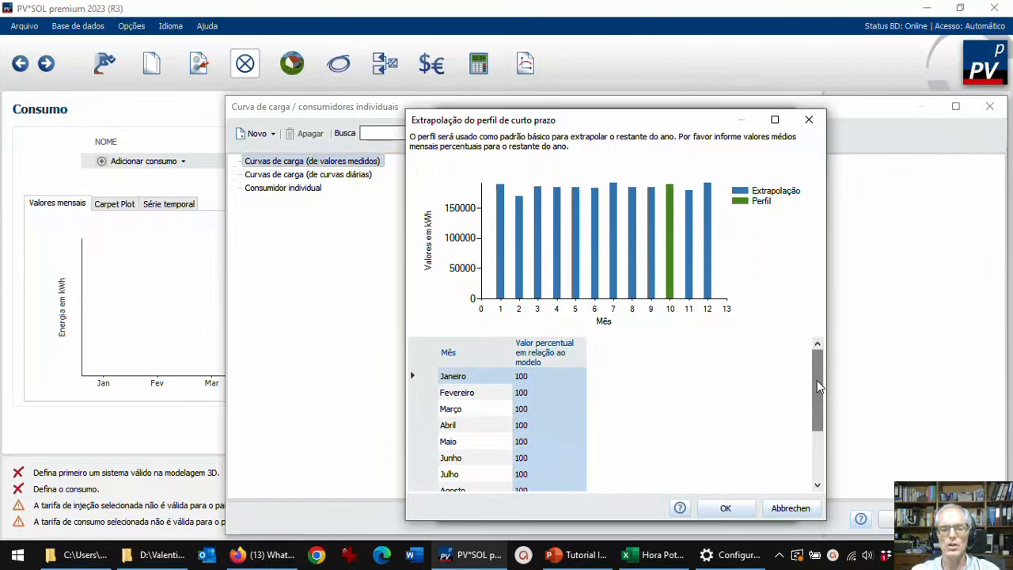
Try 50 percent for January in the monthly extrapolation values, and restore it to 100.
left_click_drag(817, 380, 818, 440)
double_click(521, 425)
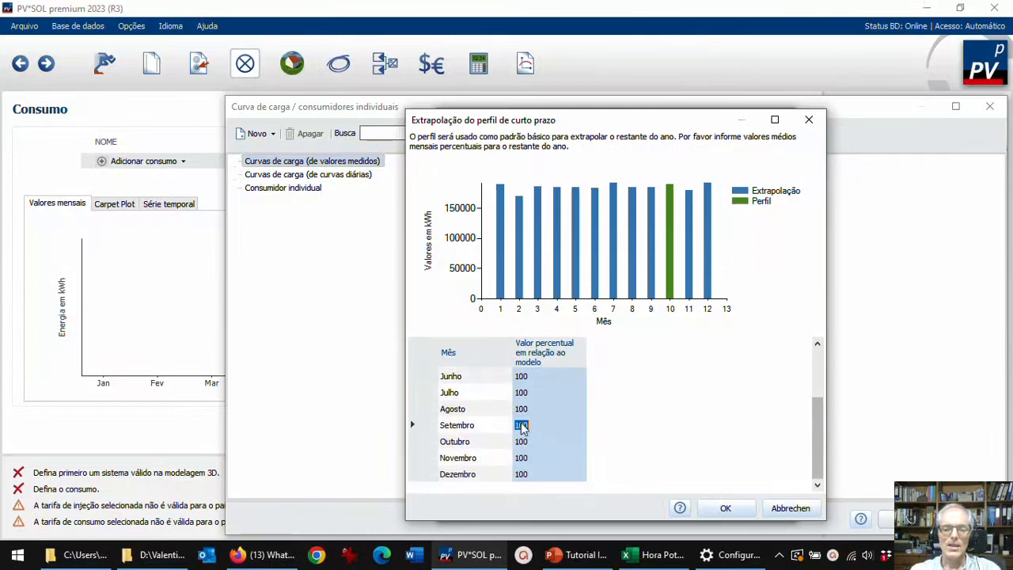
scroll(552, 425, "up", 3)
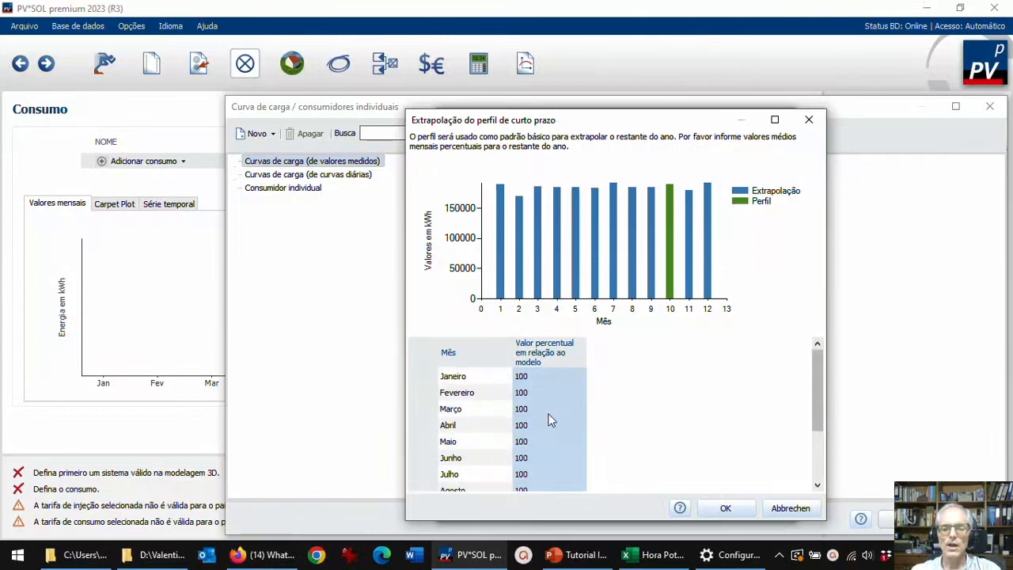
double_click(521, 377)
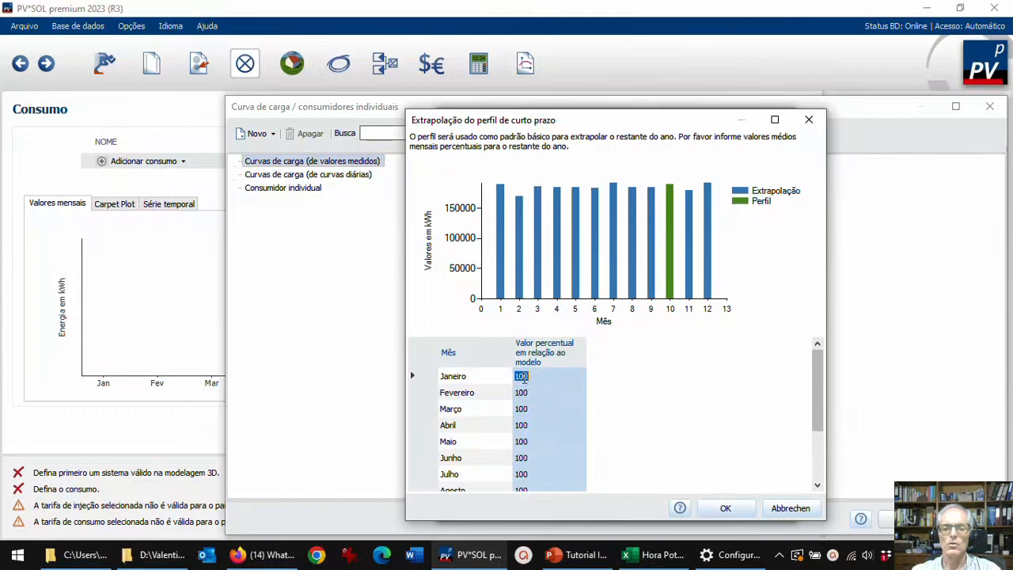
type("50")
key("Return")
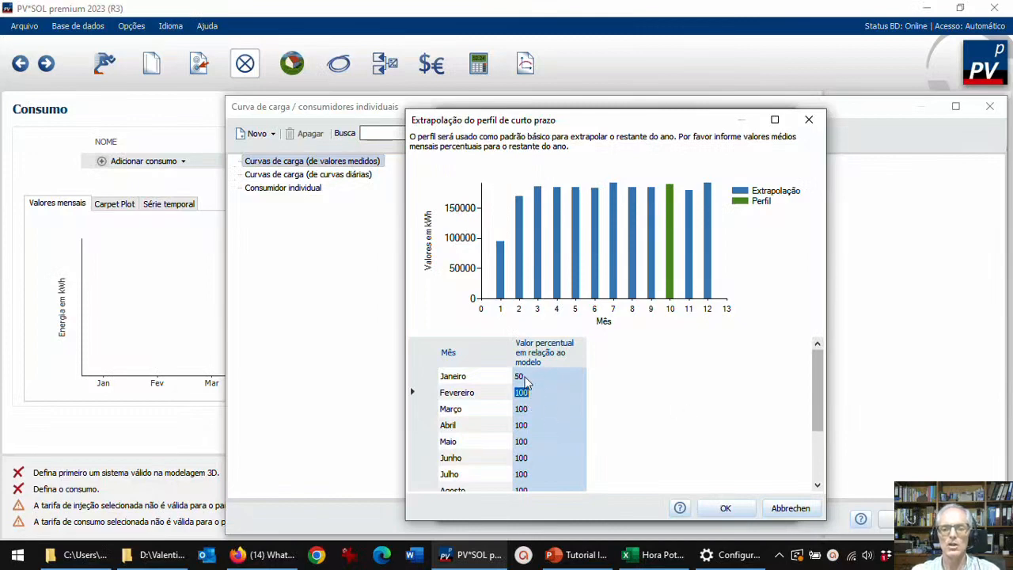
left_click(524, 376)
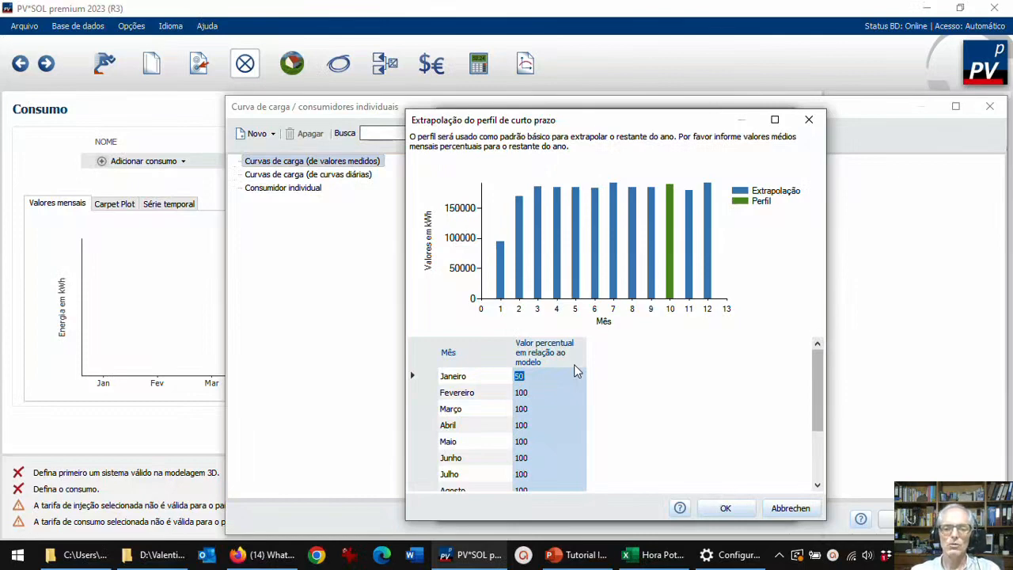
type("100")
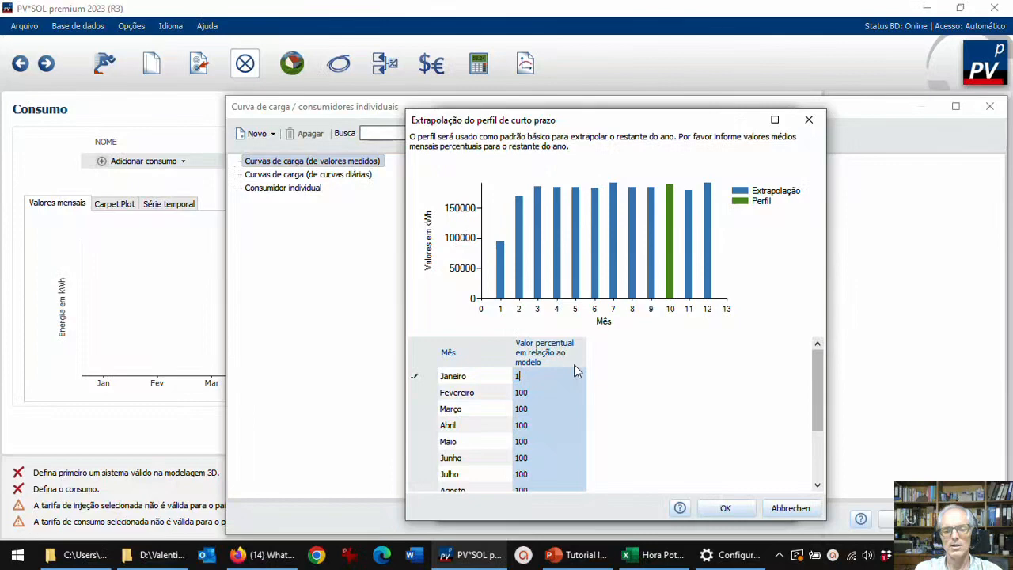
left_click(524, 441)
Accept the short-term profile extrapolation and choose the Exemplo load curve as the project's consumption.
left_click(729, 513)
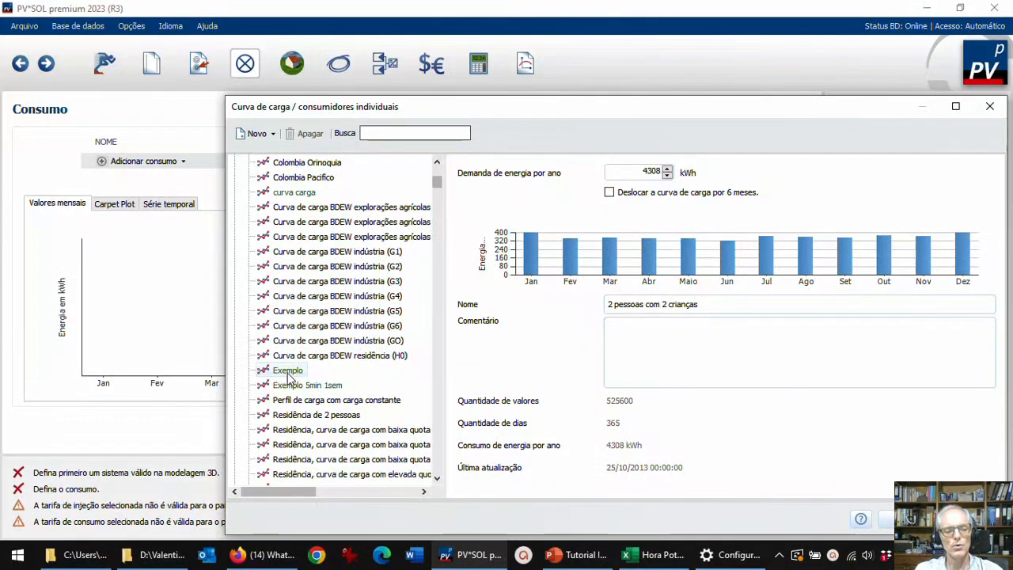
left_click(289, 375)
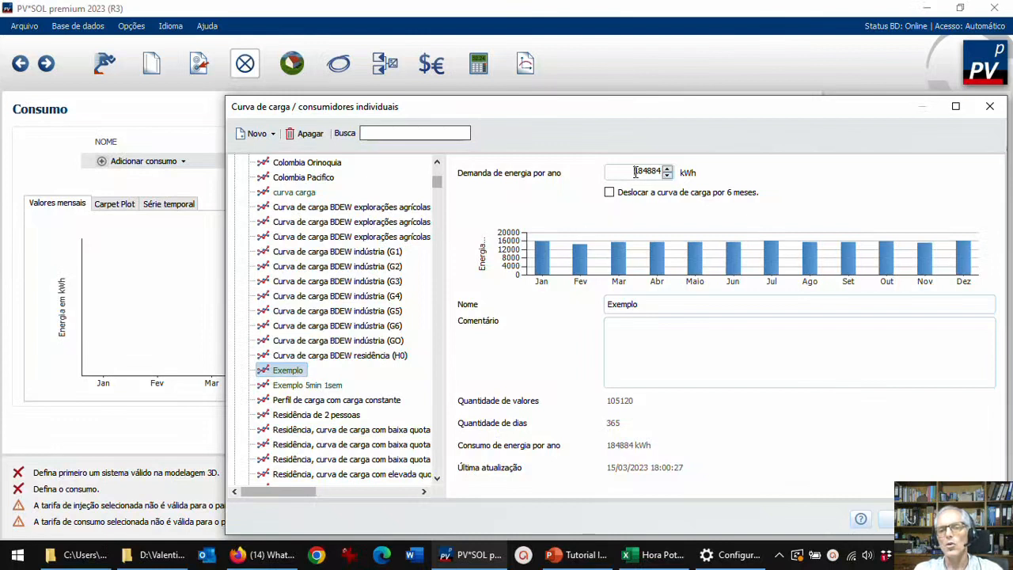
left_click_drag(635, 170, 669, 172)
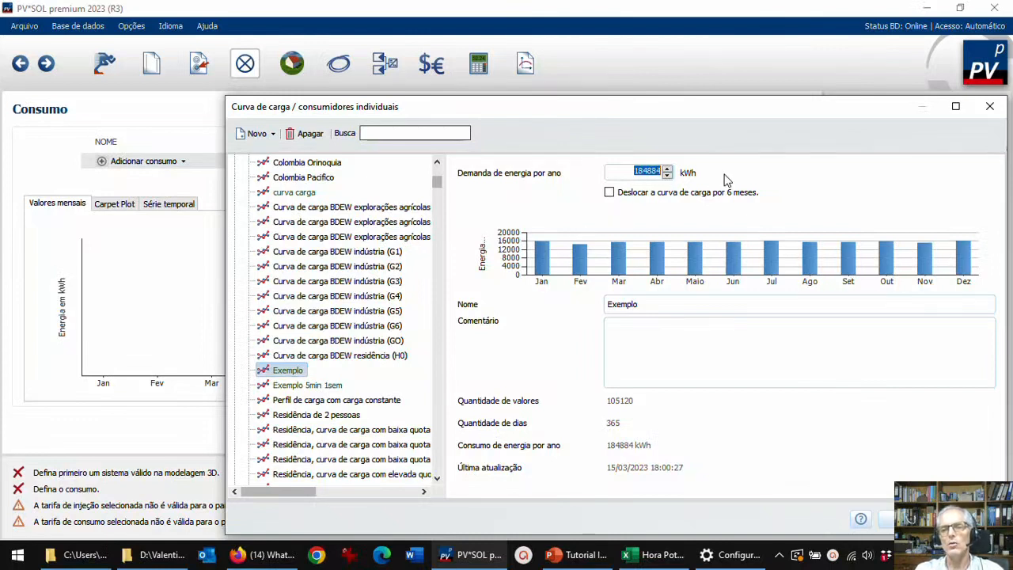
left_click(649, 172)
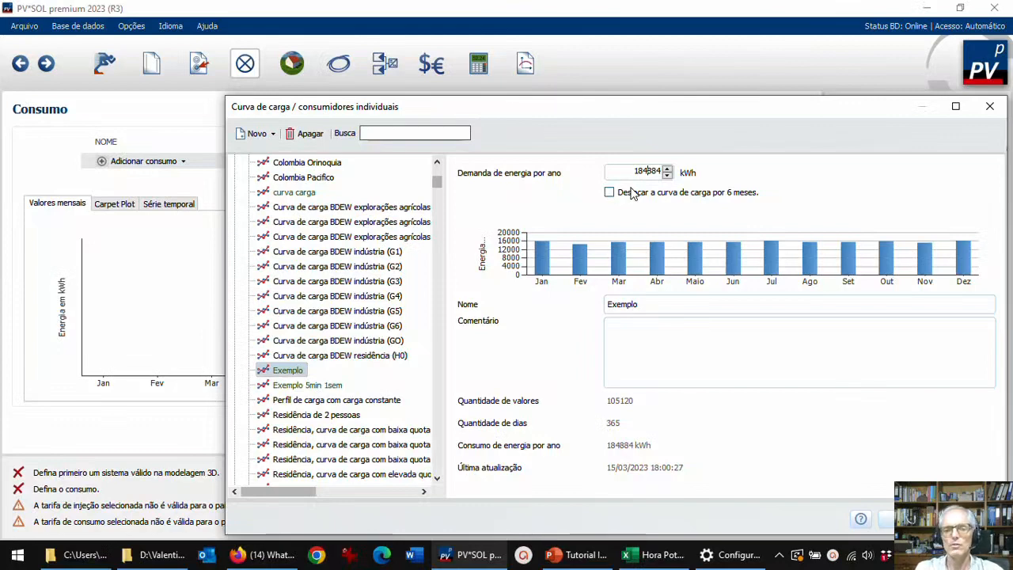
left_click_drag(776, 109, 669, 21)
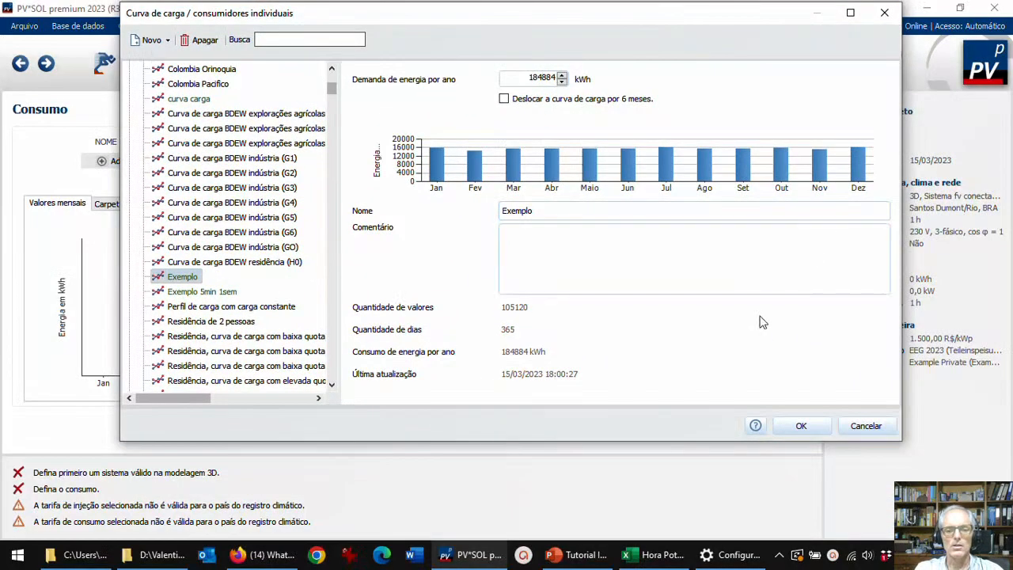
left_click(802, 426)
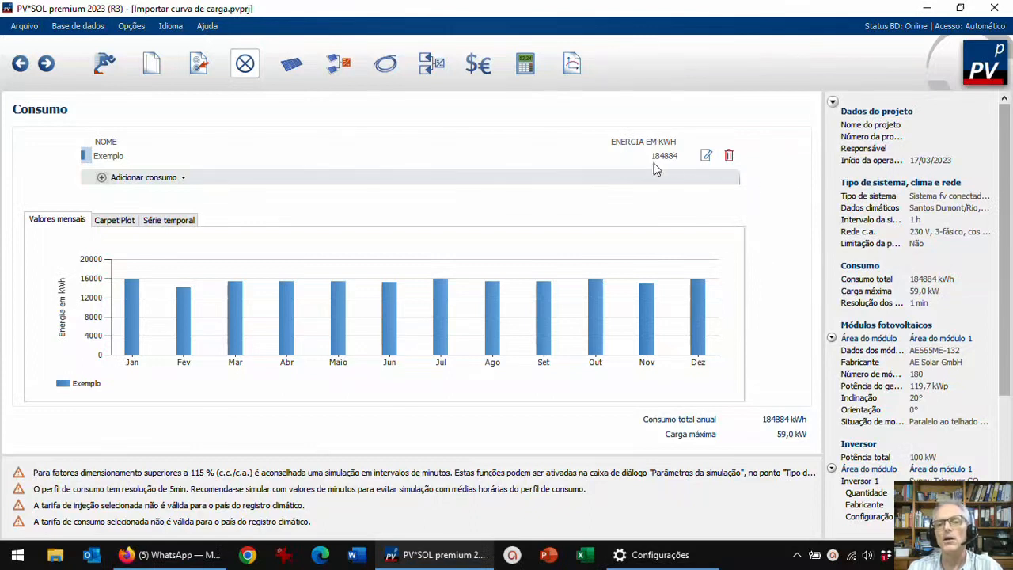
Simulate the photovoltaic system with the imported consumption and open the results overview.
left_click(523, 73)
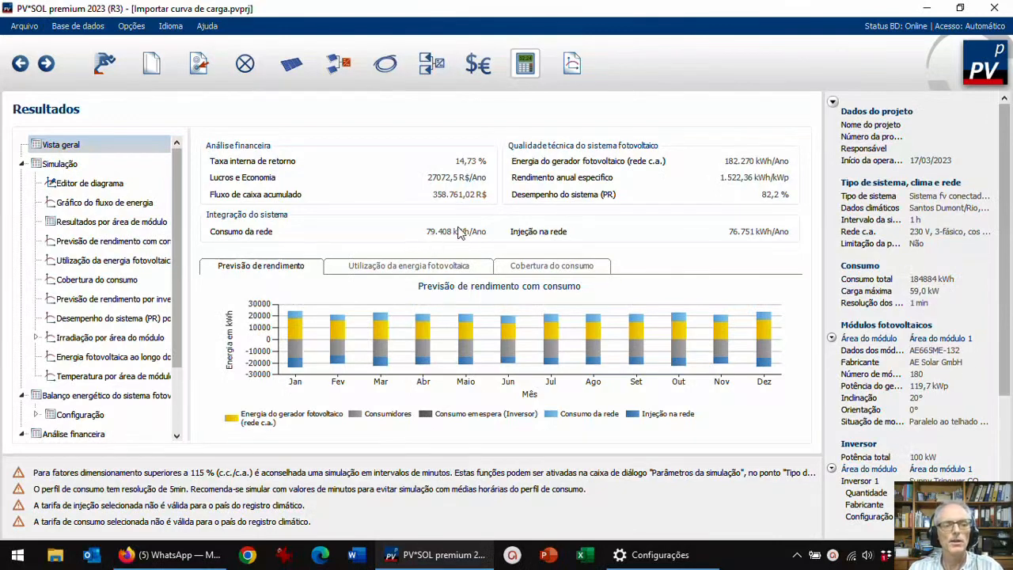
Review the simulation results for the photovoltaic system, the consumers and the level of autonomy.
left_click(63, 165)
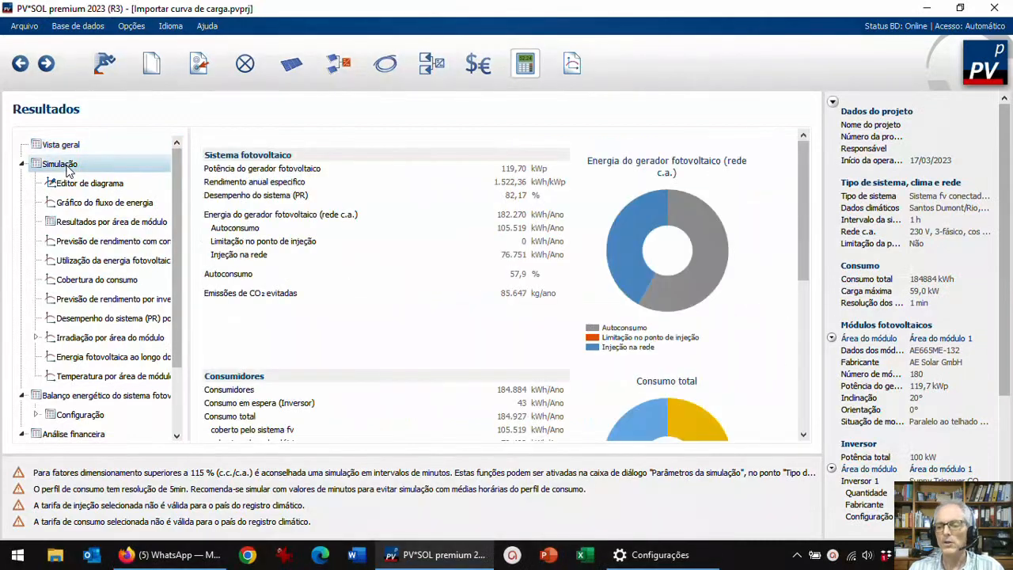
left_click_drag(337, 457, 346, 552)
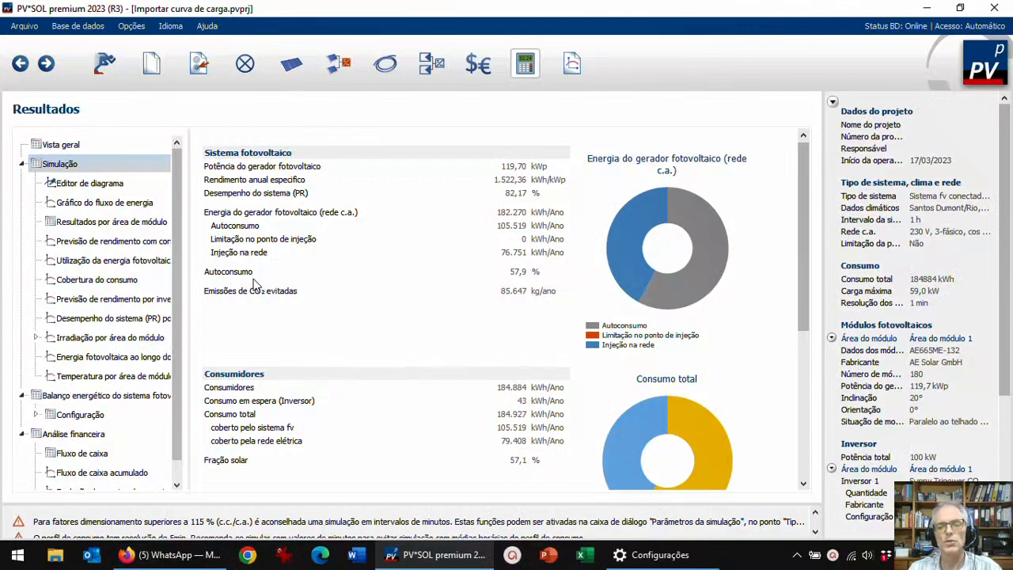
scroll(433, 308, "down", 3)
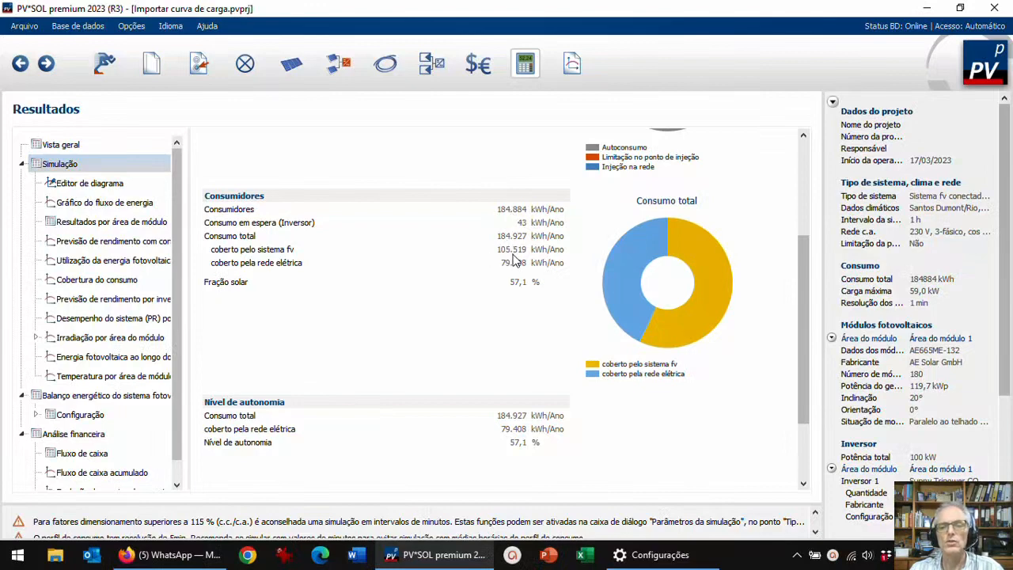
scroll(513, 278, "up", 5)
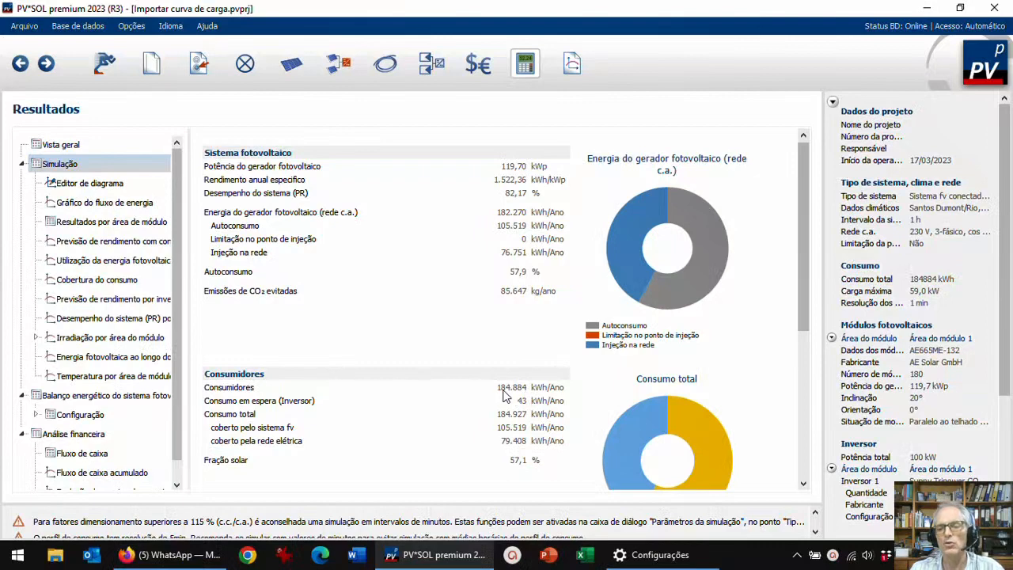
In the diagram editor's data series selection, deselect horizontal irradiation, diffuse horizontal irradiation and exterior temperature.
left_click(67, 182)
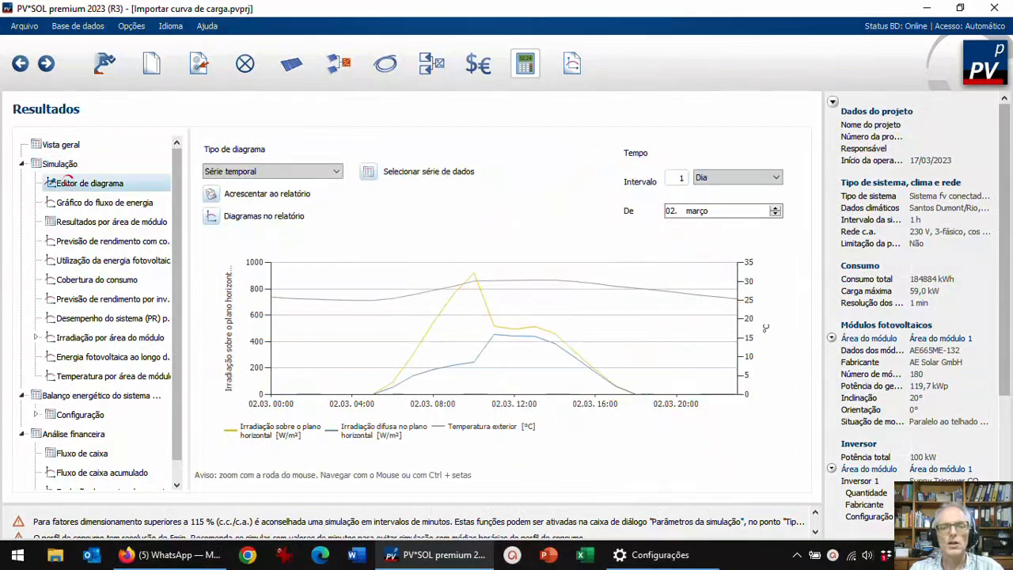
left_click(369, 174)
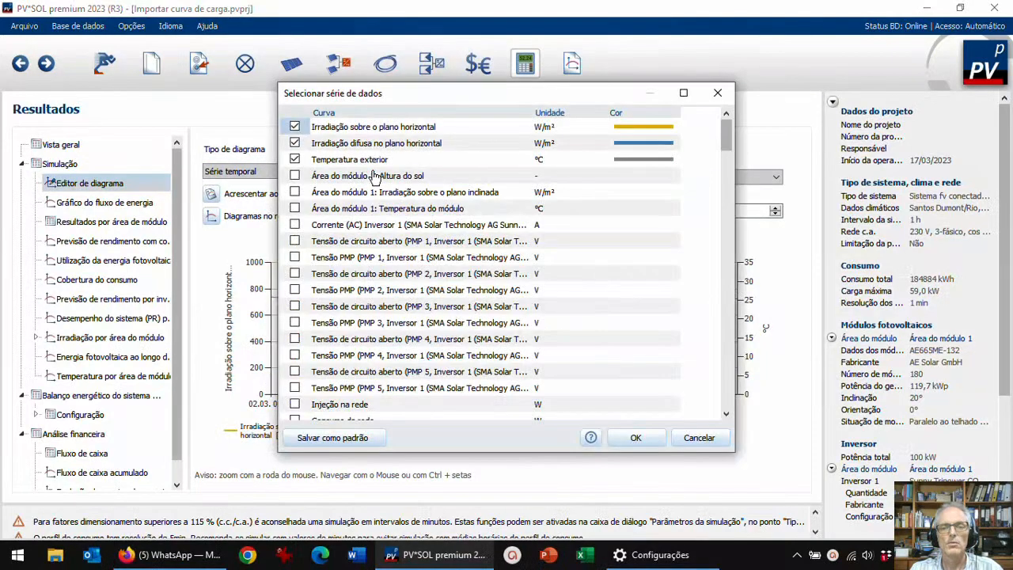
left_click(295, 126)
left_click(295, 143)
left_click(294, 159)
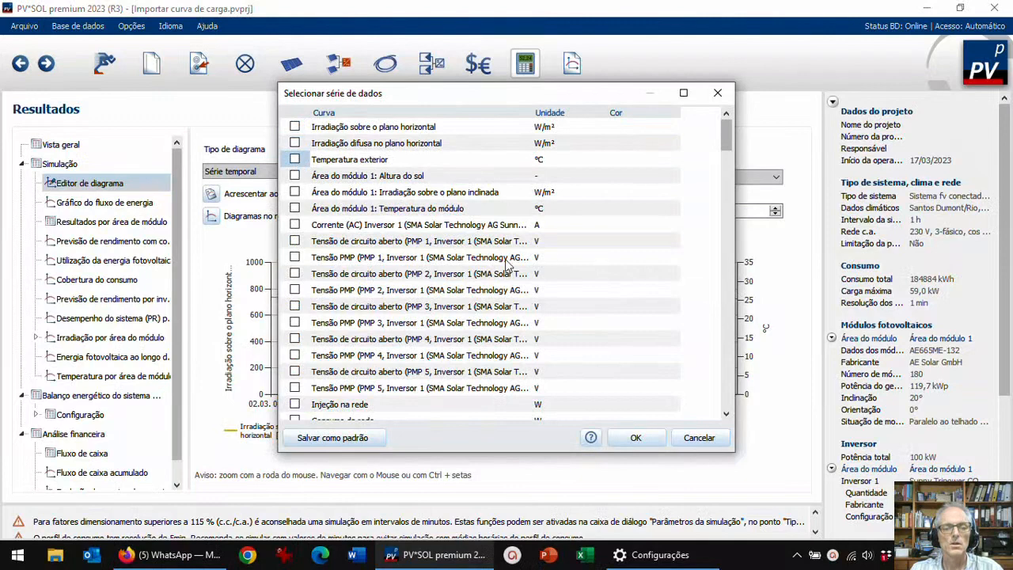
Plot the Consumo and Energia fotovoltaica (c.a.) menos consumo em espera curves in the time series diagram.
scroll(503, 265, "down", 1)
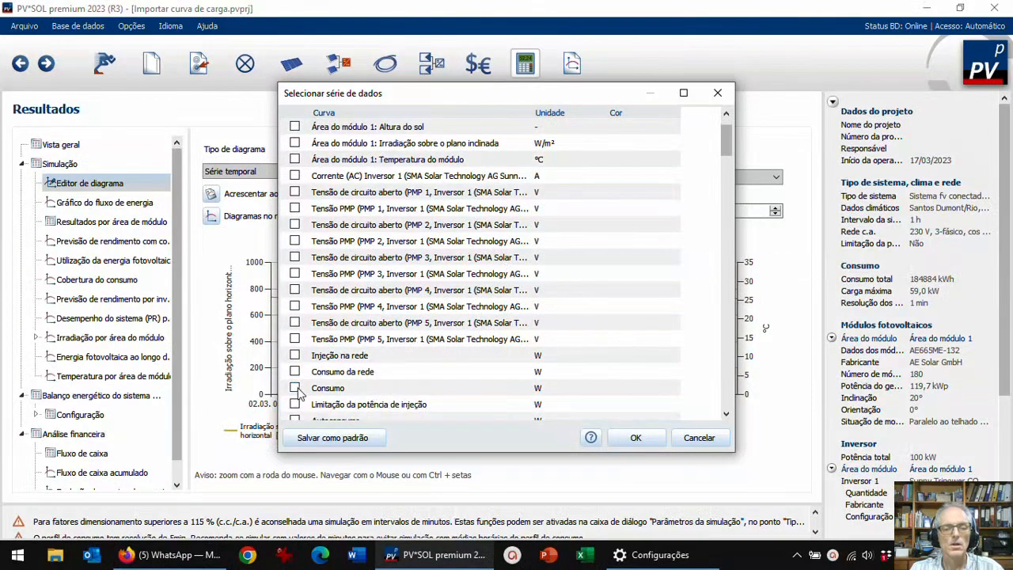
left_click(295, 387)
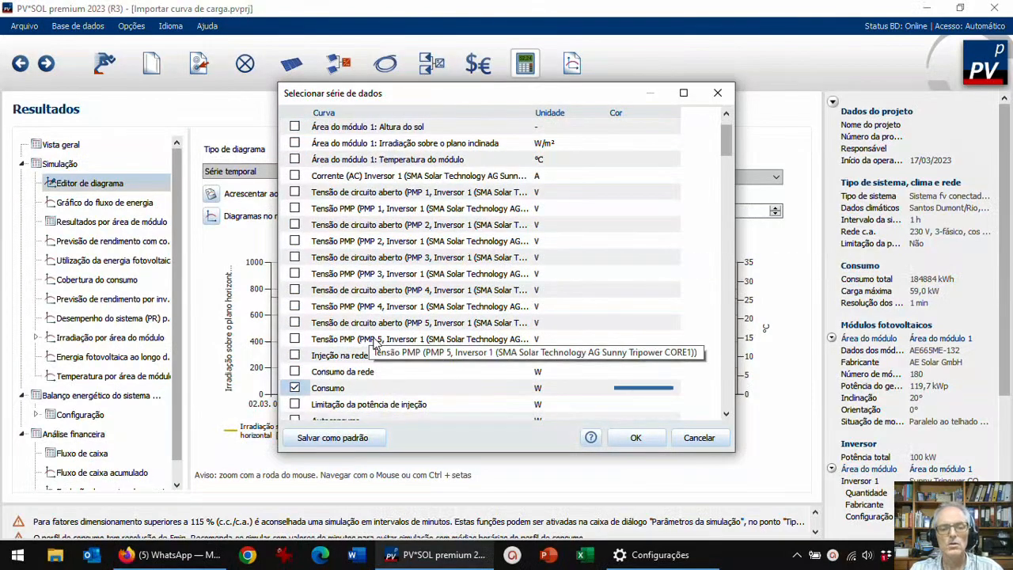
scroll(377, 345, "down", 15)
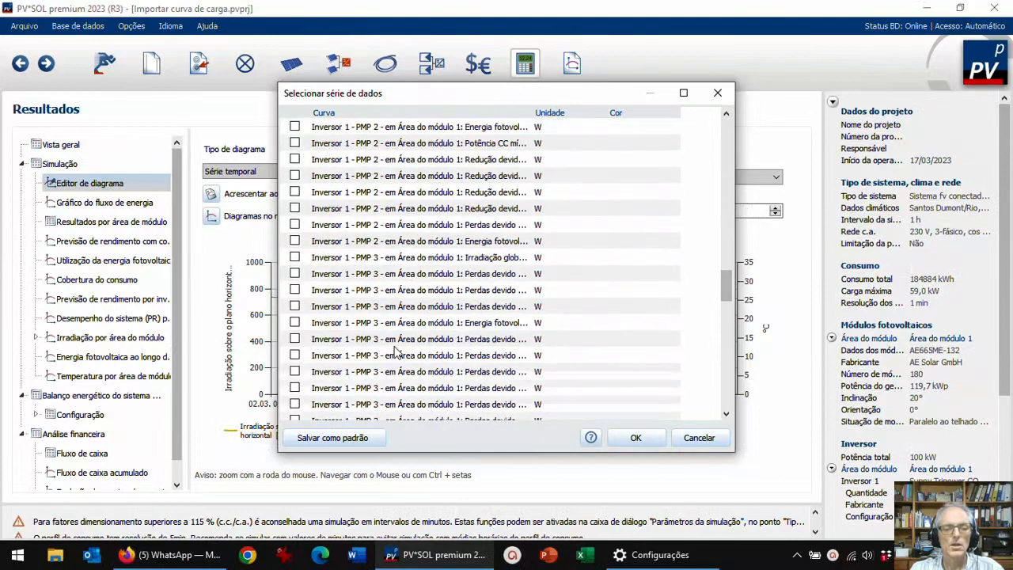
scroll(395, 348, "down", 5)
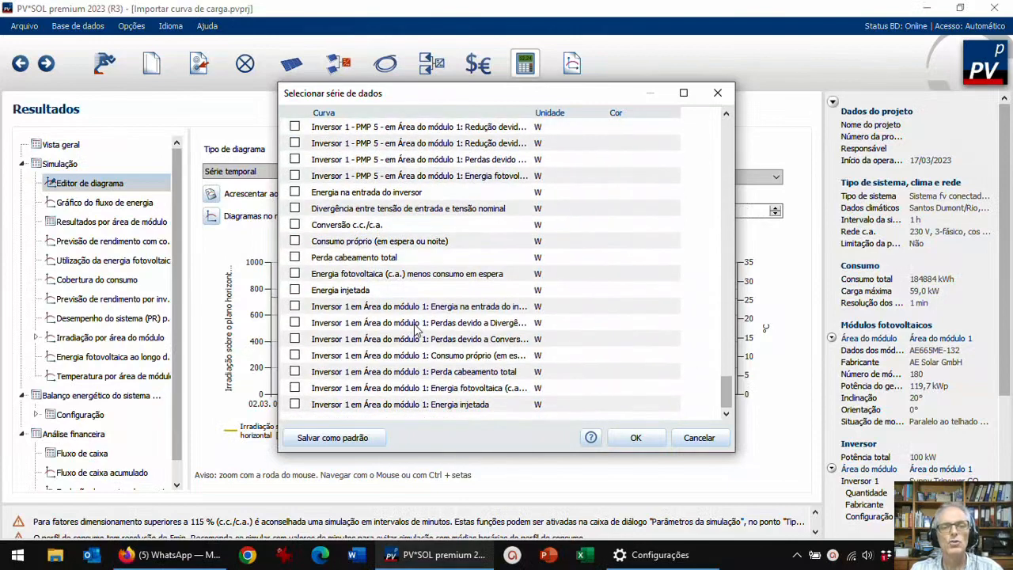
left_click(294, 273)
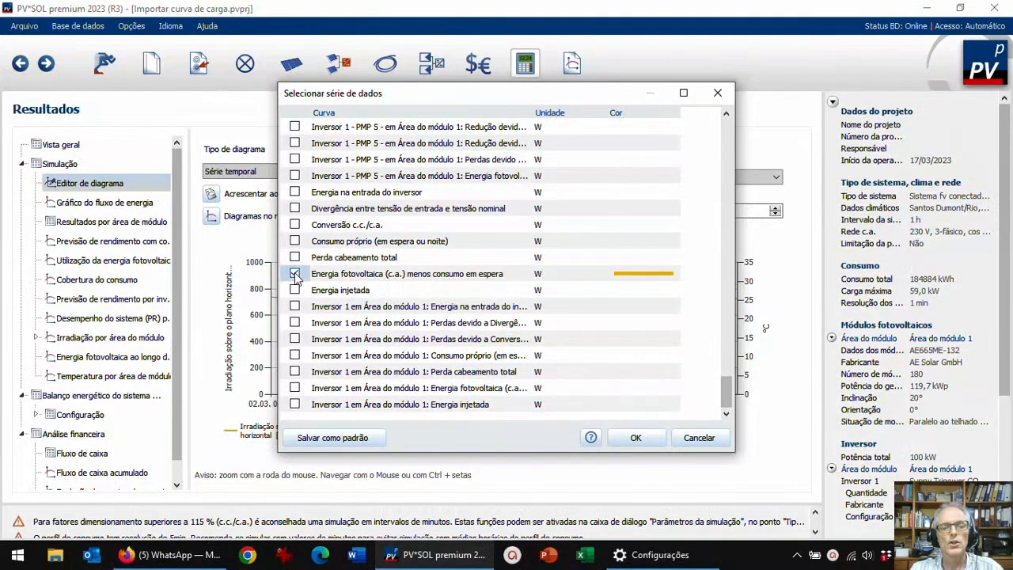
left_click(637, 439)
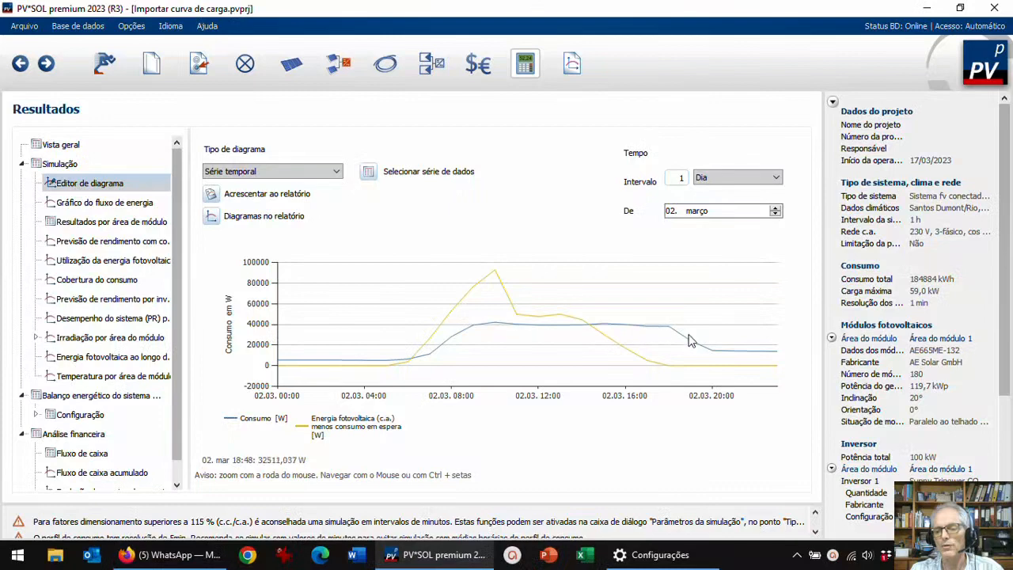
Set the time series diagram's interval to 1 Semana, starting from 02 março.
left_click(767, 179)
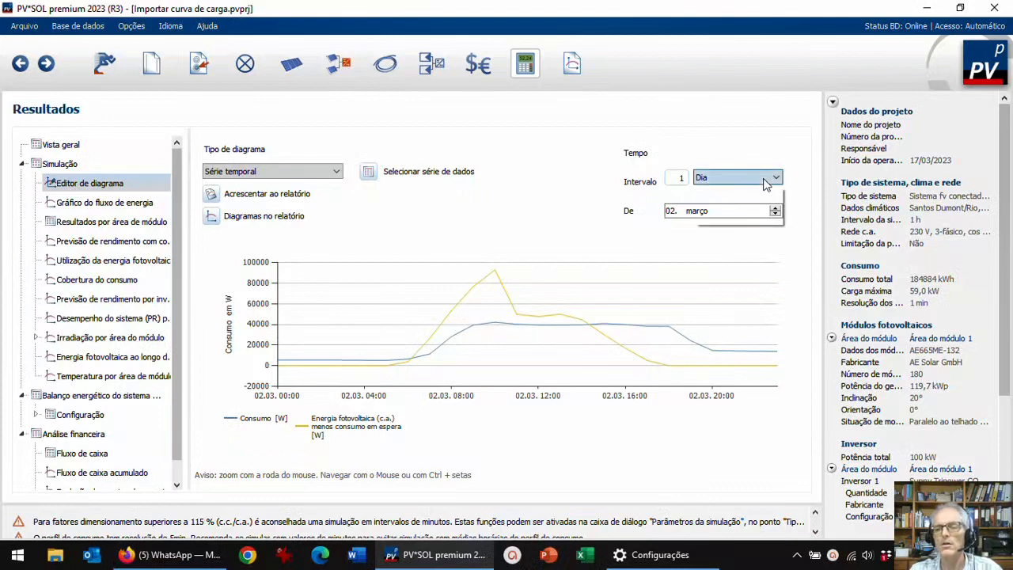
left_click(755, 202)
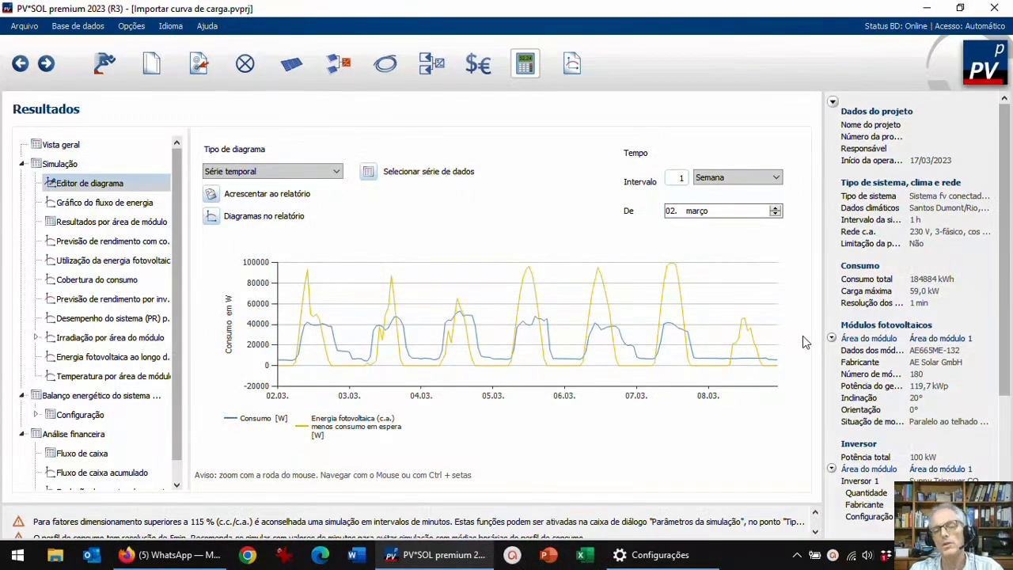
mouse_move(737, 377)
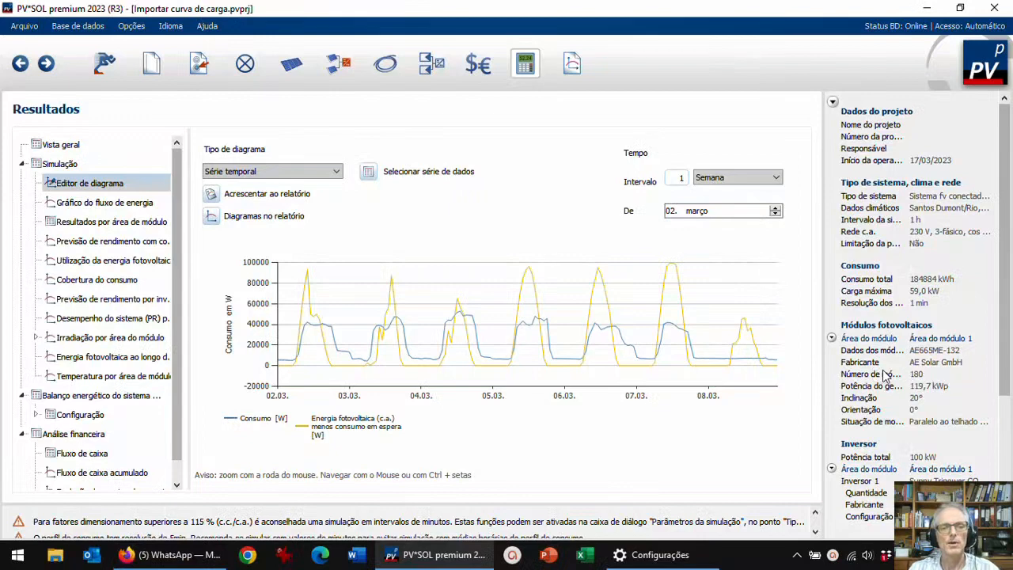
Change the diagram type to Carpet Plot and display the Consumo da rede data series.
left_click(336, 172)
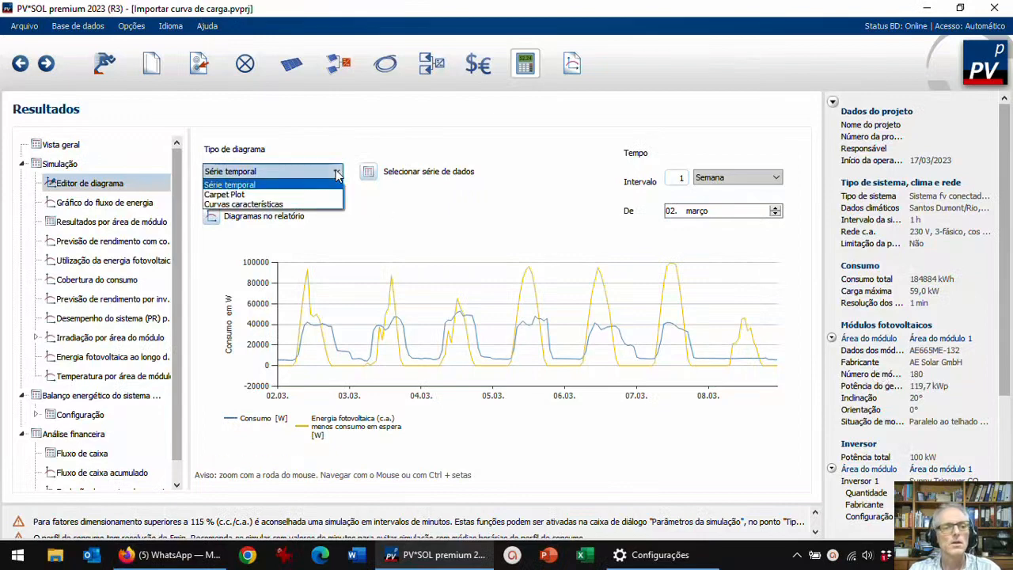
left_click(300, 194)
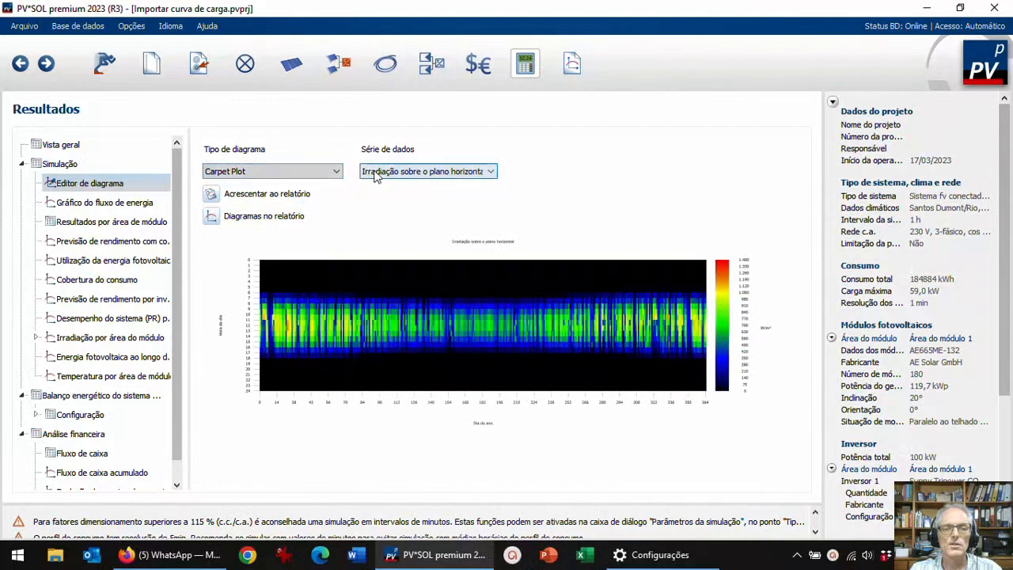
left_click(490, 171)
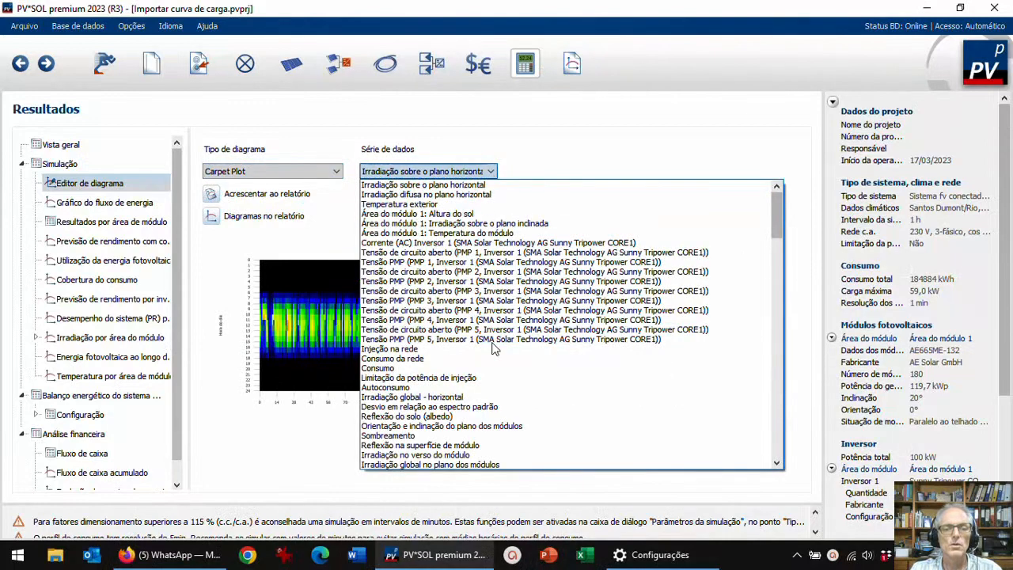
left_click(482, 358)
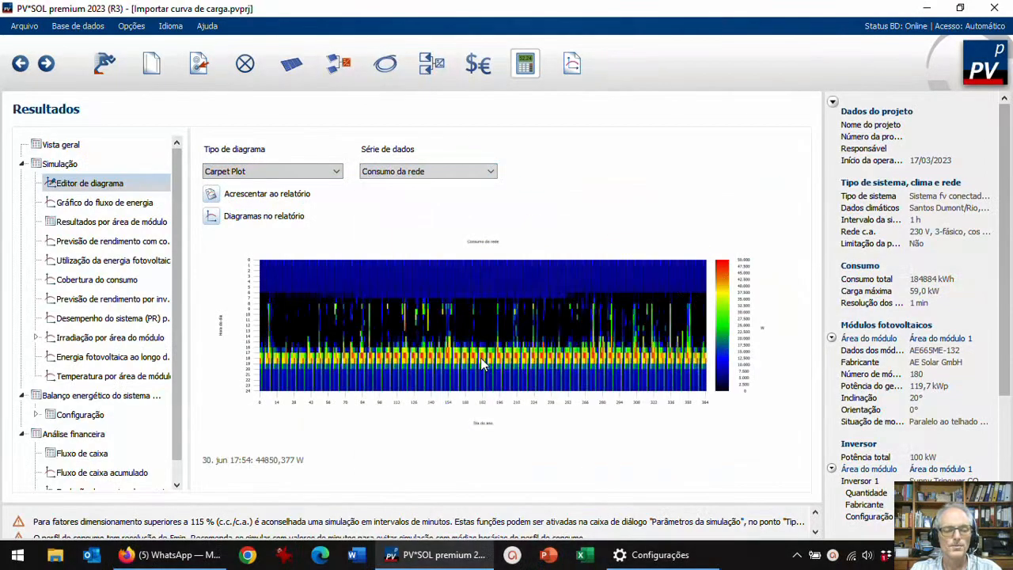